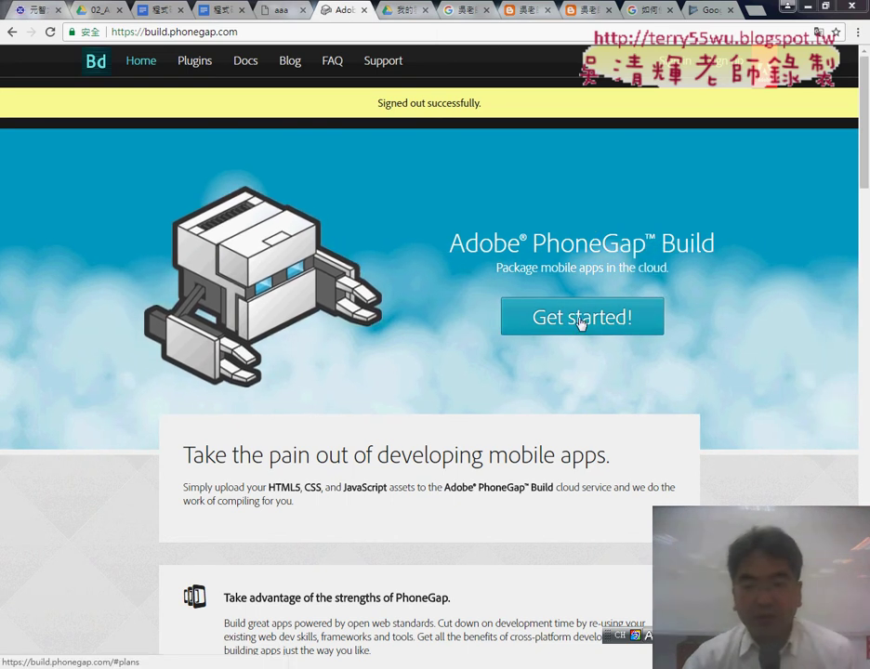
# Highlight the Free Plan's 50 MB size limit and the upload plugins row in the plan comparison.
pyautogui.click(581, 321)
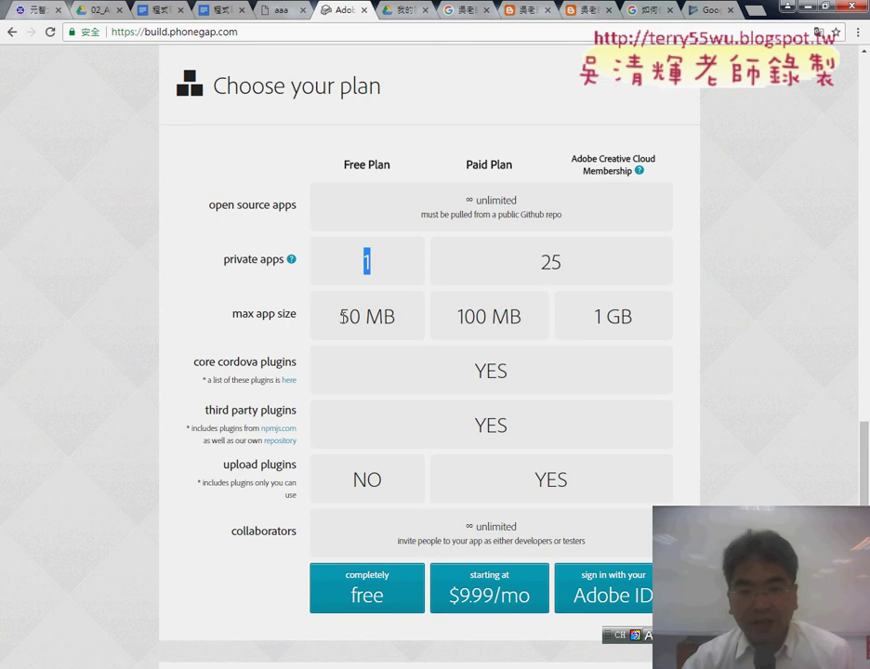
pyautogui.moveTo(342, 316); pyautogui.dragTo(396, 320)
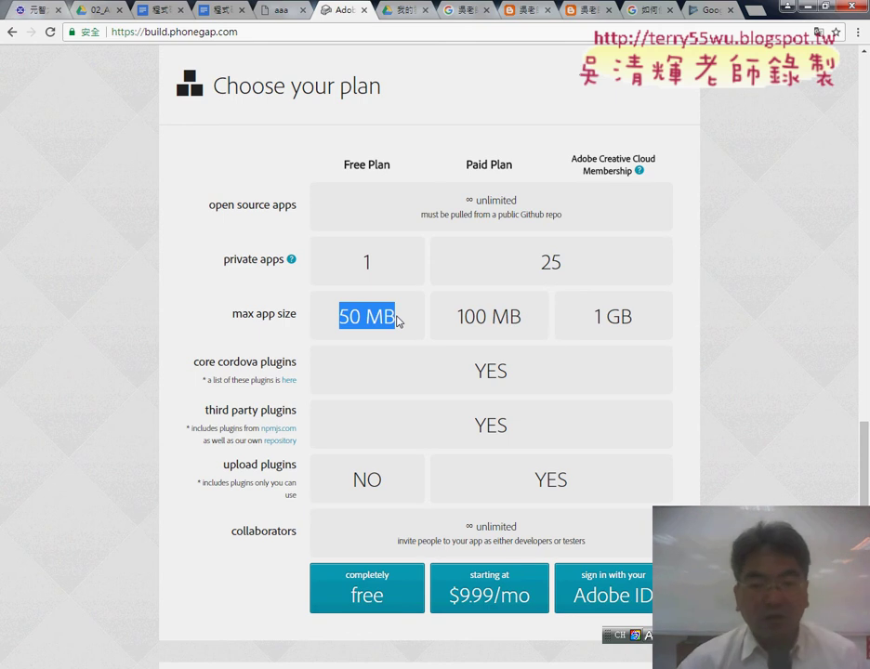
pyautogui.scroll(-1, 398, 321)
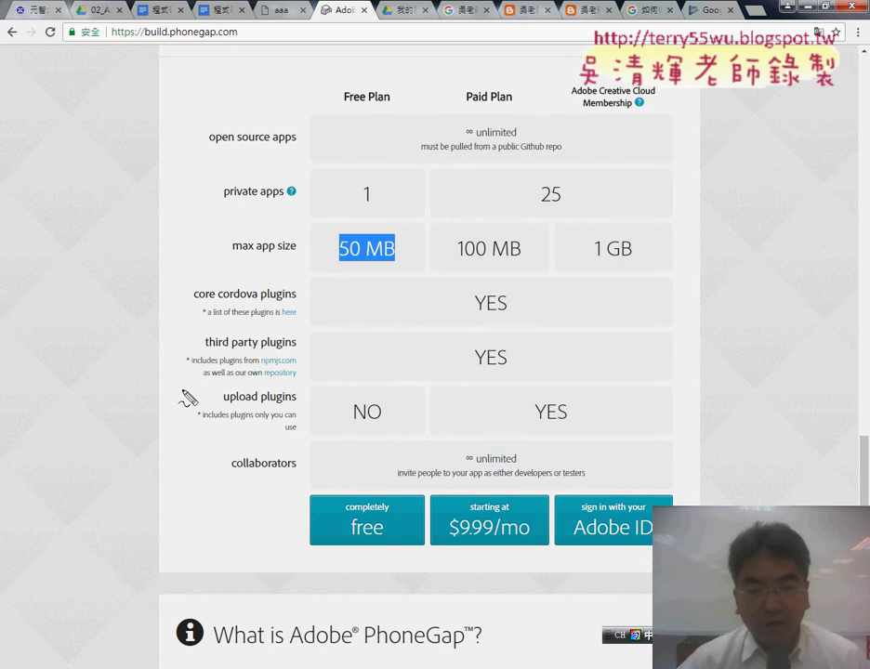
pyautogui.moveTo(183, 392)
pyautogui.mouseDown()
pyautogui.moveTo(182, 431)
pyautogui.moveTo(234, 392)
pyautogui.moveTo(391, 393)
pyautogui.moveTo(191, 431)
pyautogui.mouseUp()
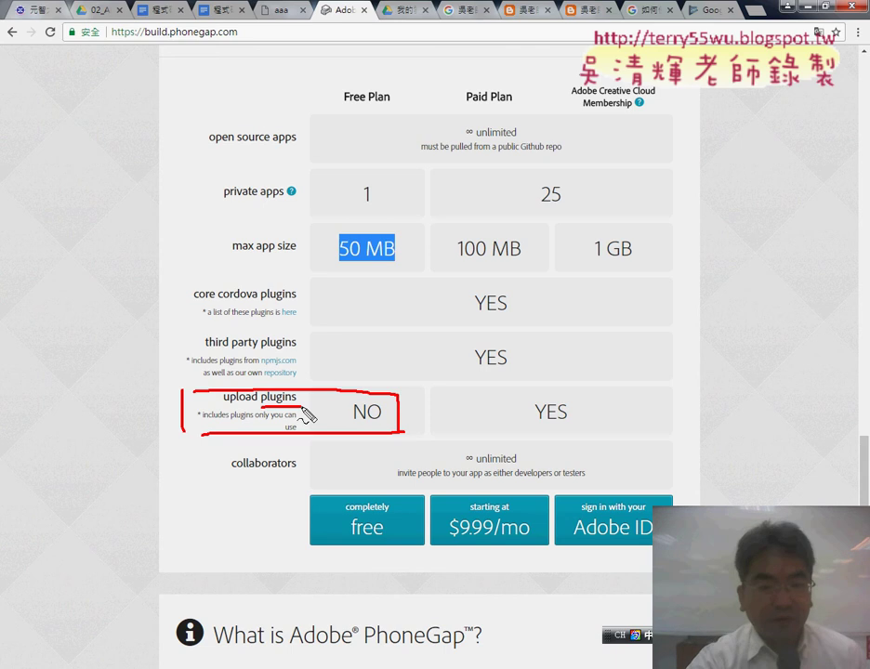
# Show the Core Plugins list on the Plugins page, with each plugin's config XML line and version.
pyautogui.press('Escape')
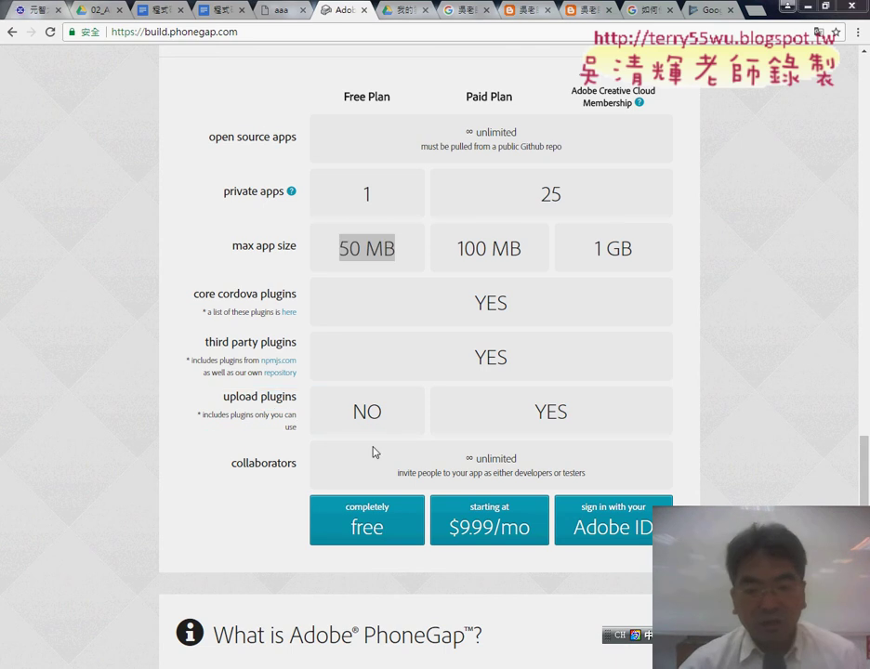
pyautogui.scroll(3, 391, 388)
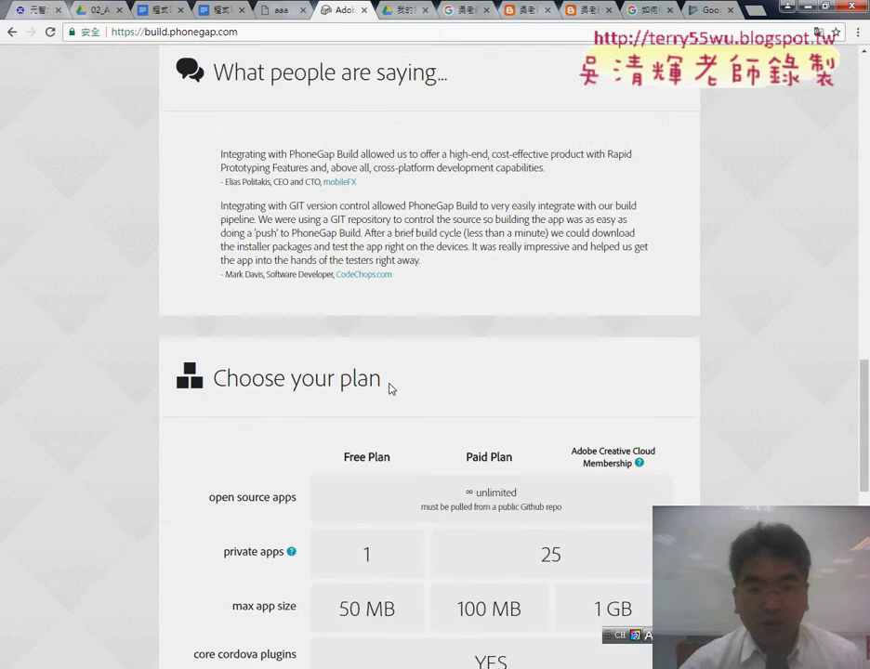
pyautogui.scroll(6, 390, 389)
pyautogui.scroll(4, 391, 386)
pyautogui.scroll(3, 390, 386)
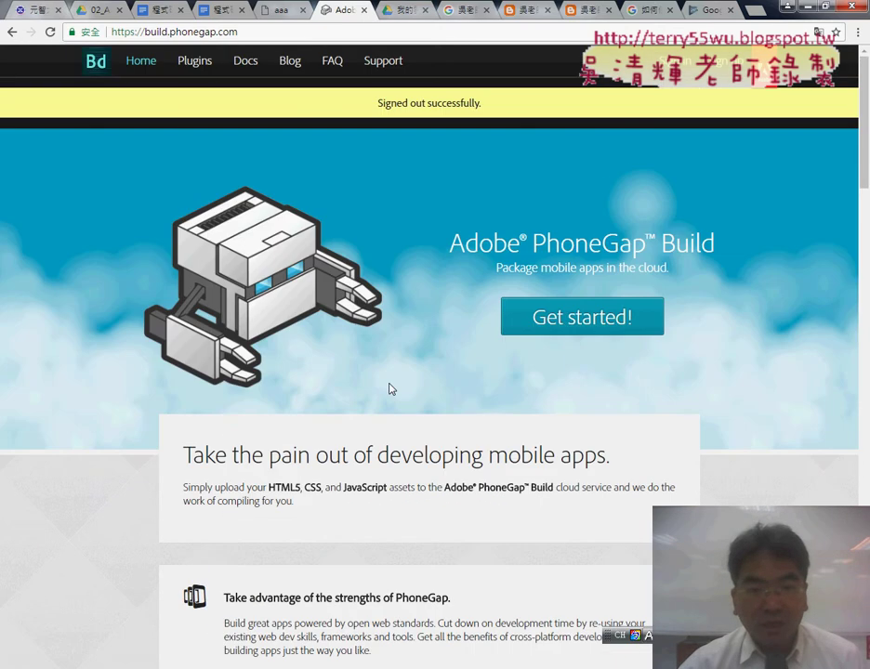
pyautogui.click(196, 69)
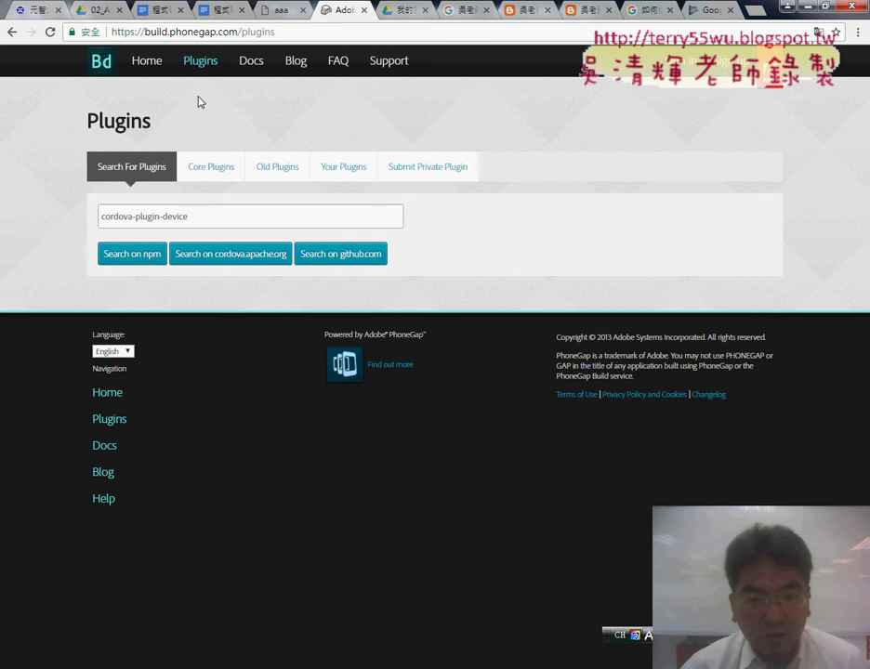
pyautogui.click(213, 168)
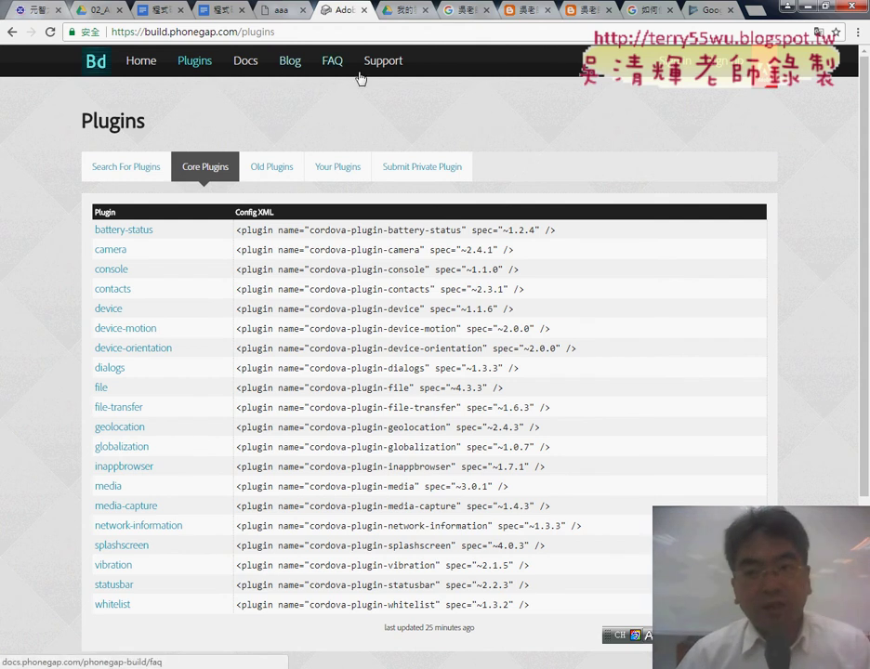
# Return to the PhoneGap Build home page and scroll down to its footer.
pyautogui.click(141, 62)
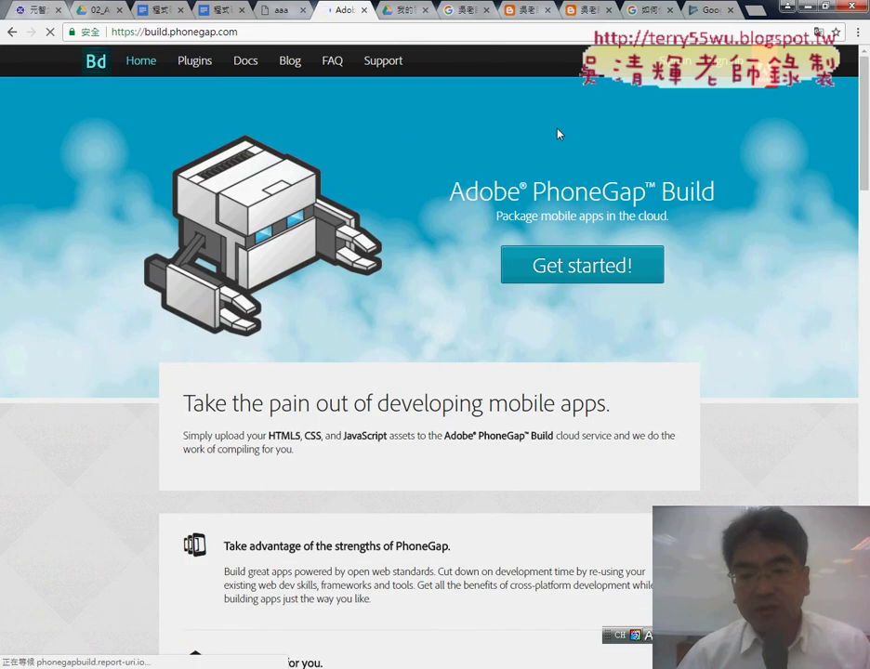
pyautogui.scroll(-3, 579, 158)
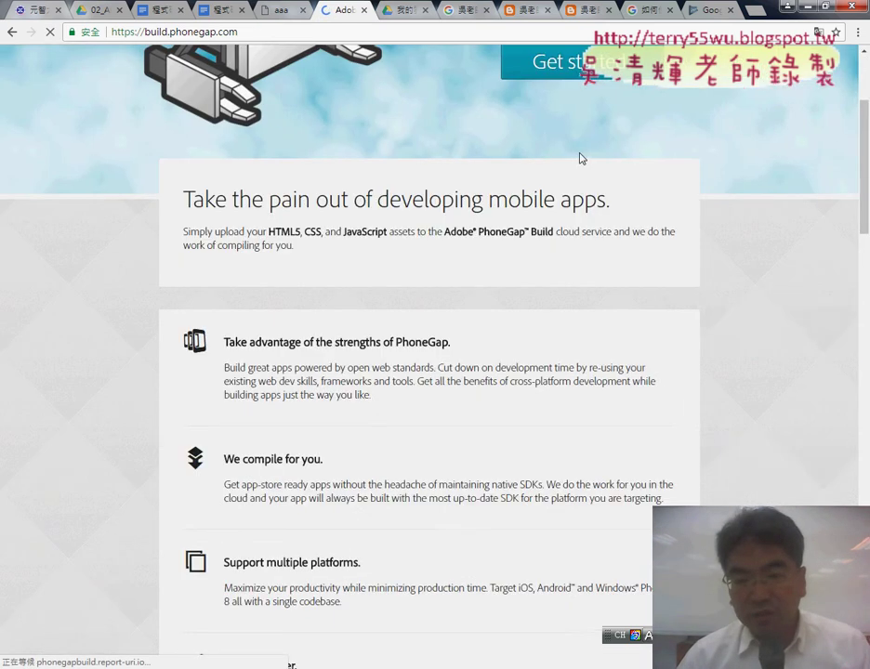
pyautogui.scroll(-1, 580, 158)
pyautogui.scroll(-4, 579, 158)
pyautogui.scroll(-3, 579, 158)
pyautogui.scroll(-3, 580, 158)
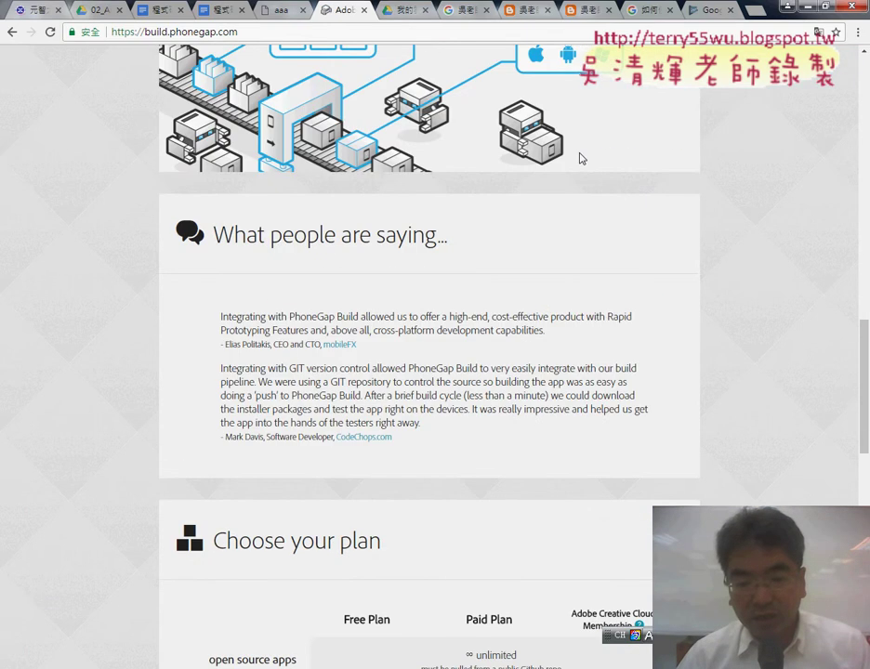
pyautogui.scroll(-3, 580, 158)
pyautogui.scroll(-5, 579, 156)
pyautogui.scroll(-2, 581, 157)
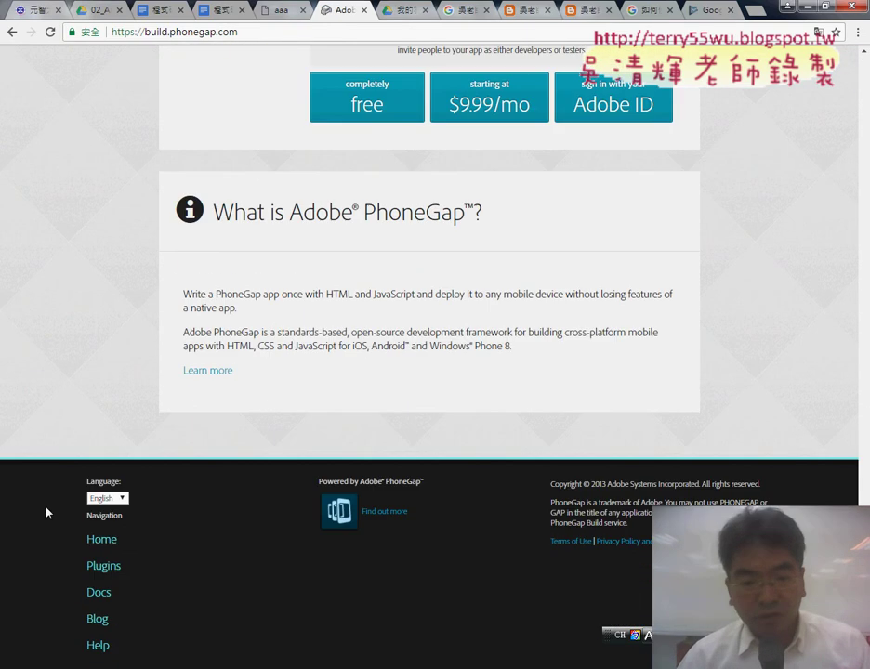
# Check the footer Language list, leave it on English, and scroll back to the top.
pyautogui.click(103, 499)
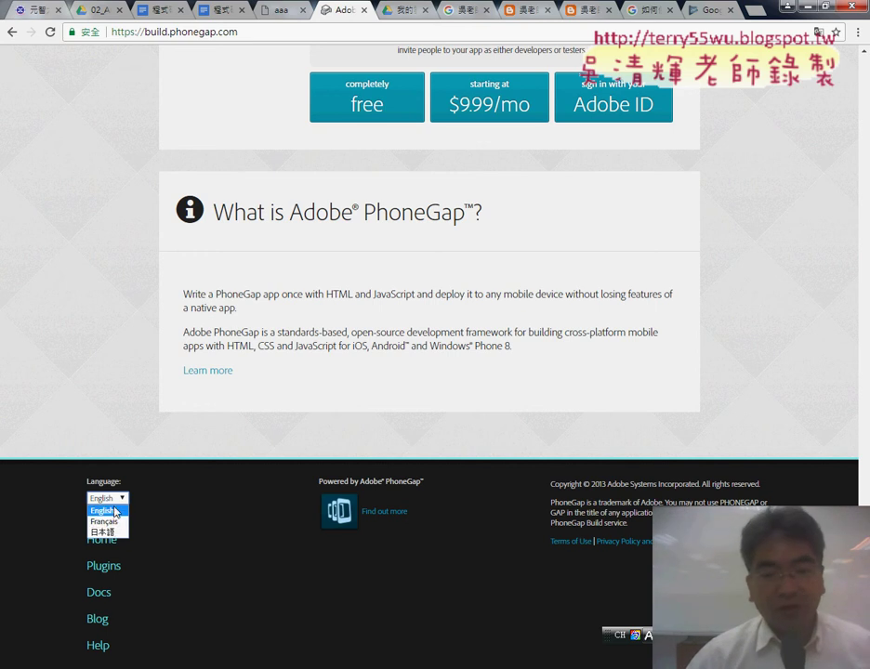
pyautogui.click(450, 345)
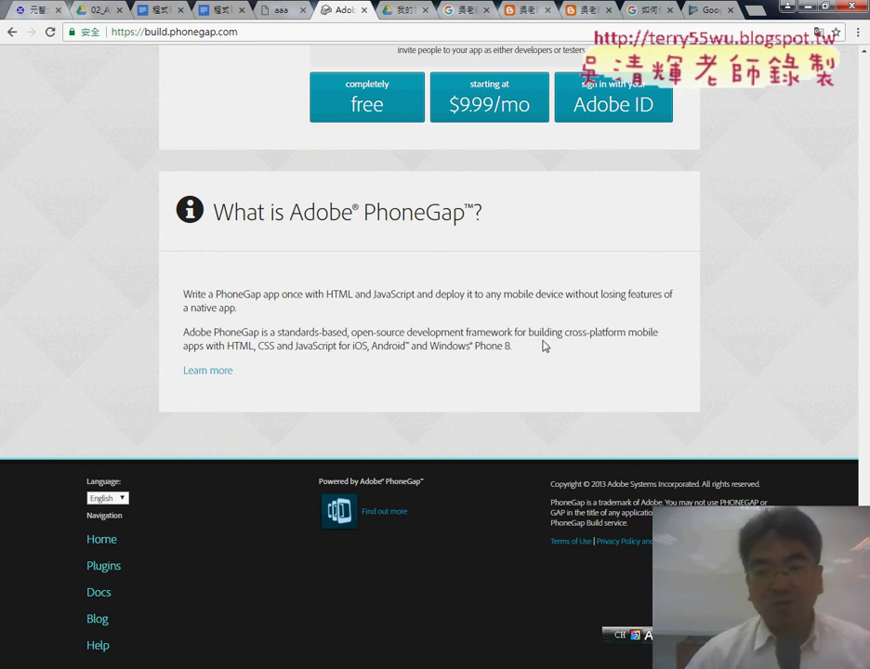
pyautogui.scroll(10, 544, 346)
pyautogui.scroll(10, 545, 346)
pyautogui.scroll(10, 546, 344)
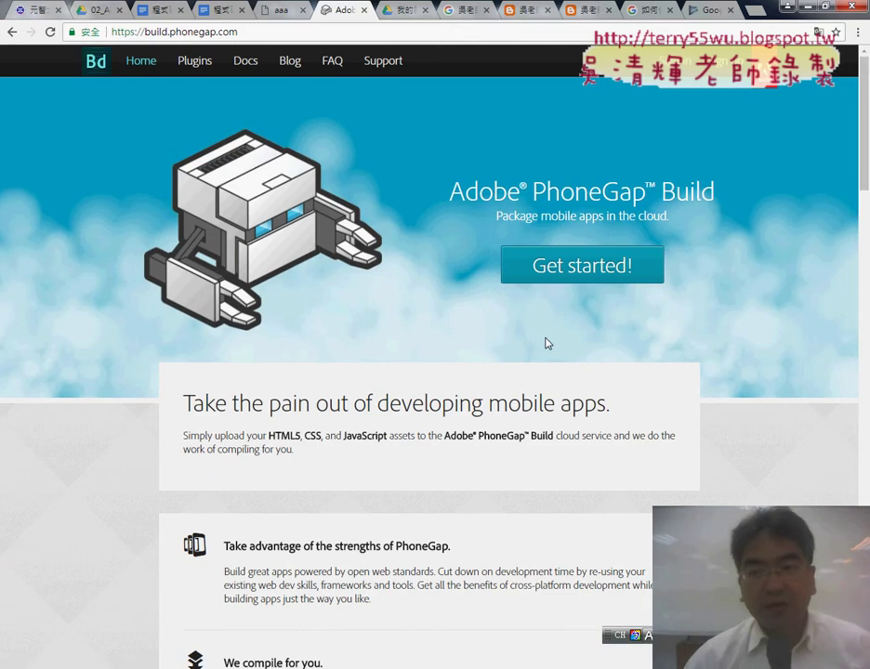
# Sign in to PhoneGap Build using an Adobe ID and the account password.
pyautogui.click(718, 61)
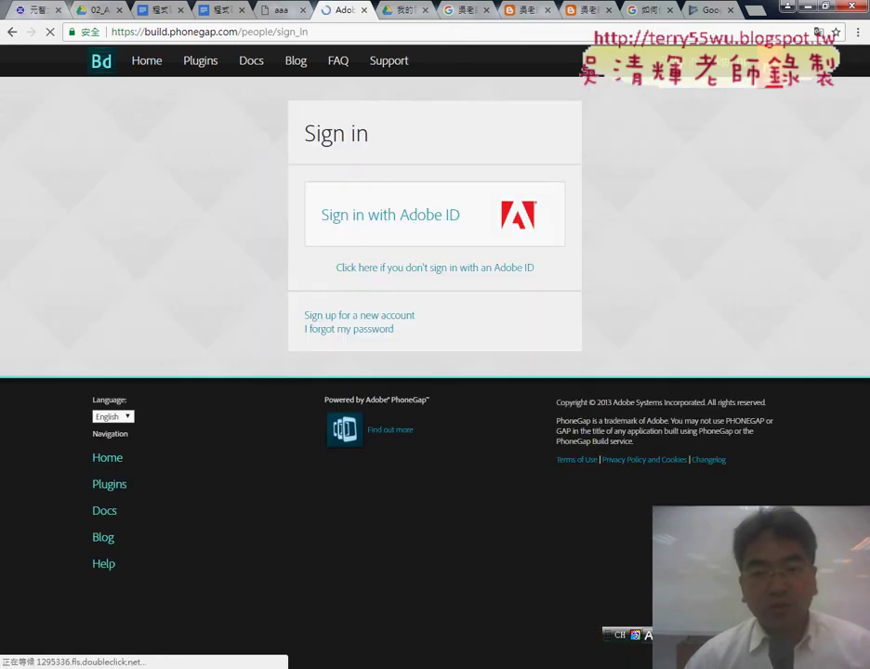
pyautogui.click(457, 242)
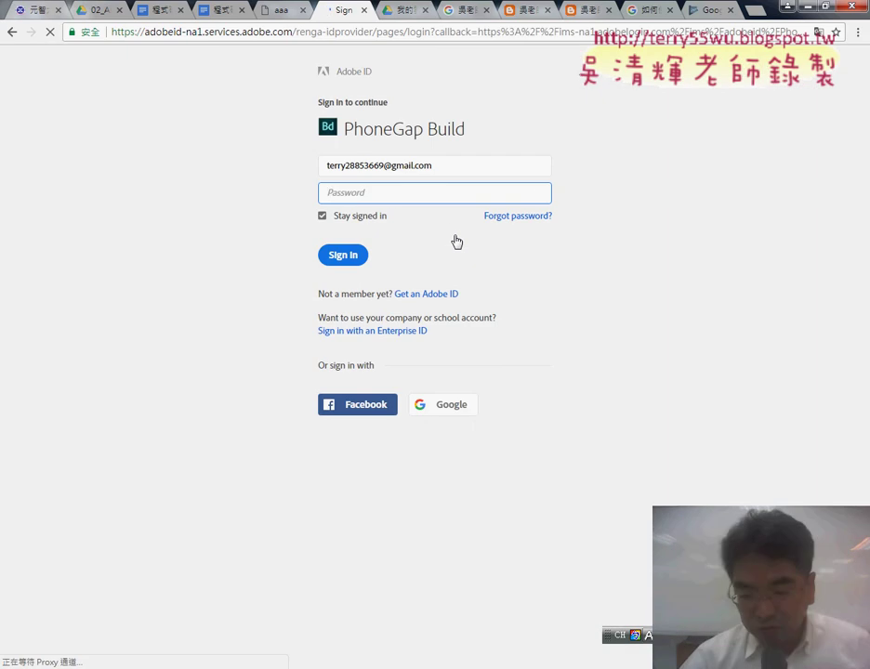
pyautogui.write('******')
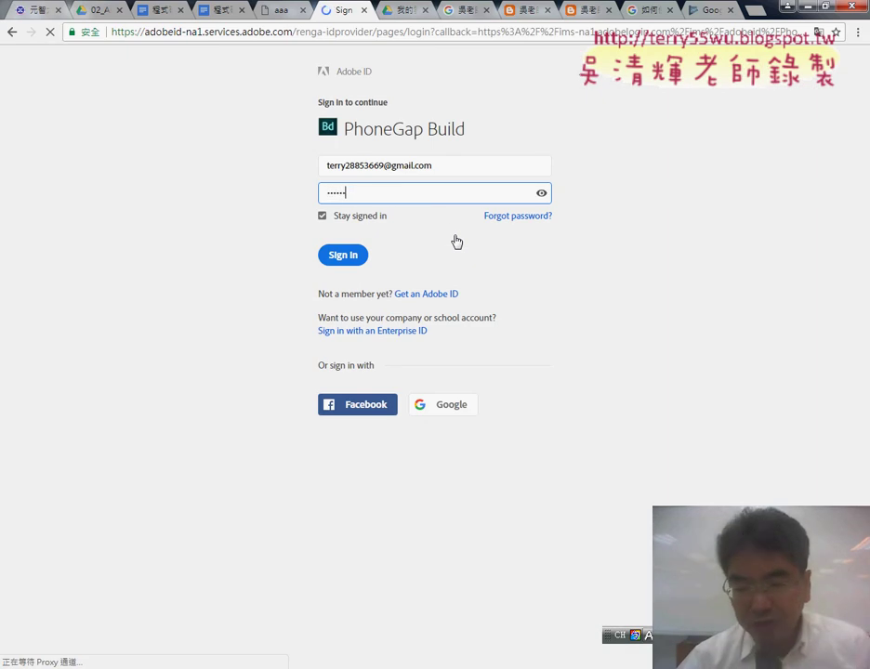
pyautogui.press('Return')
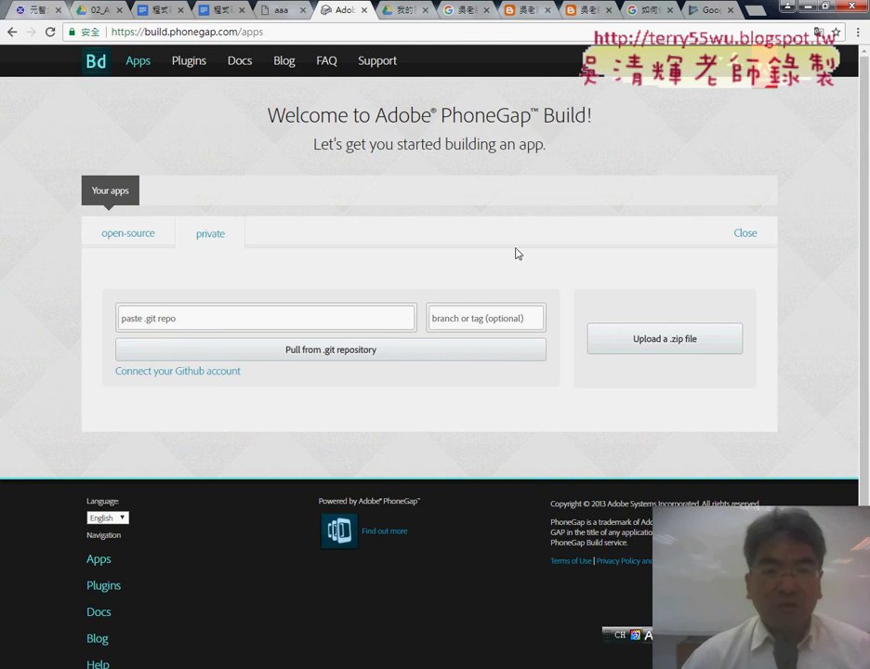
# Inside 02_APP設計 > del, create a new folder named APP and open it.
pyautogui.click(91, 13)
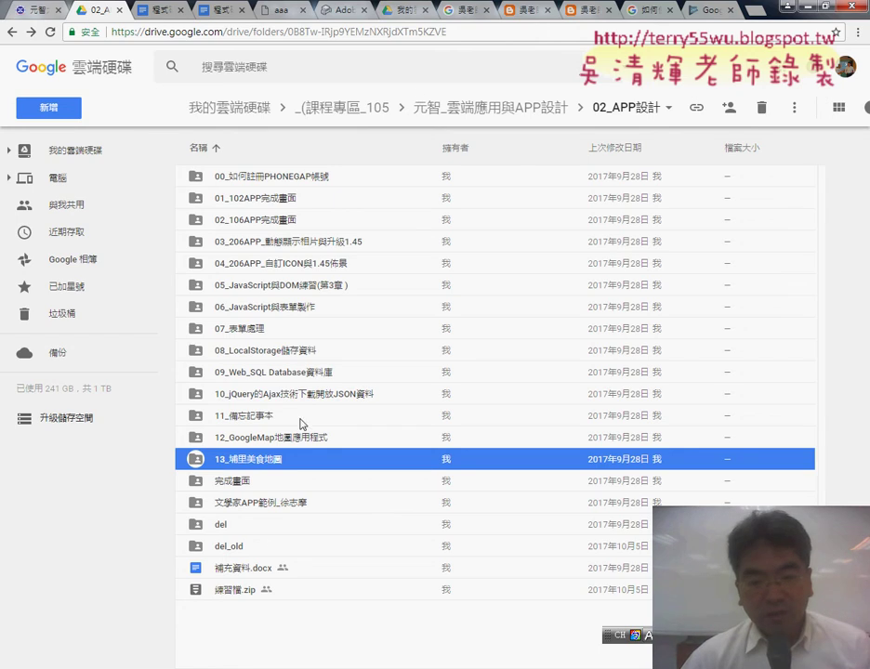
pyautogui.doubleClick(330, 524)
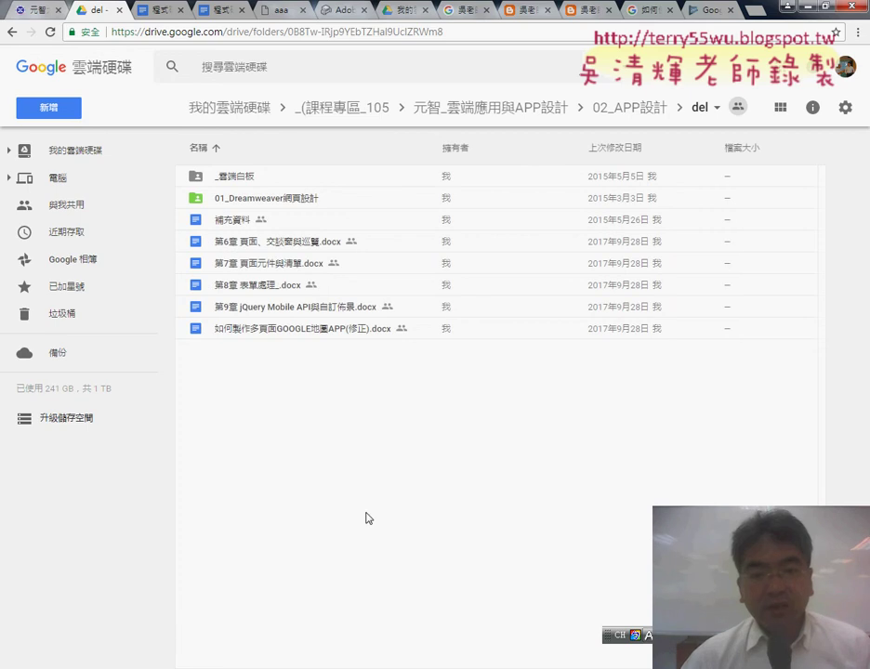
pyautogui.rightClick(326, 459)
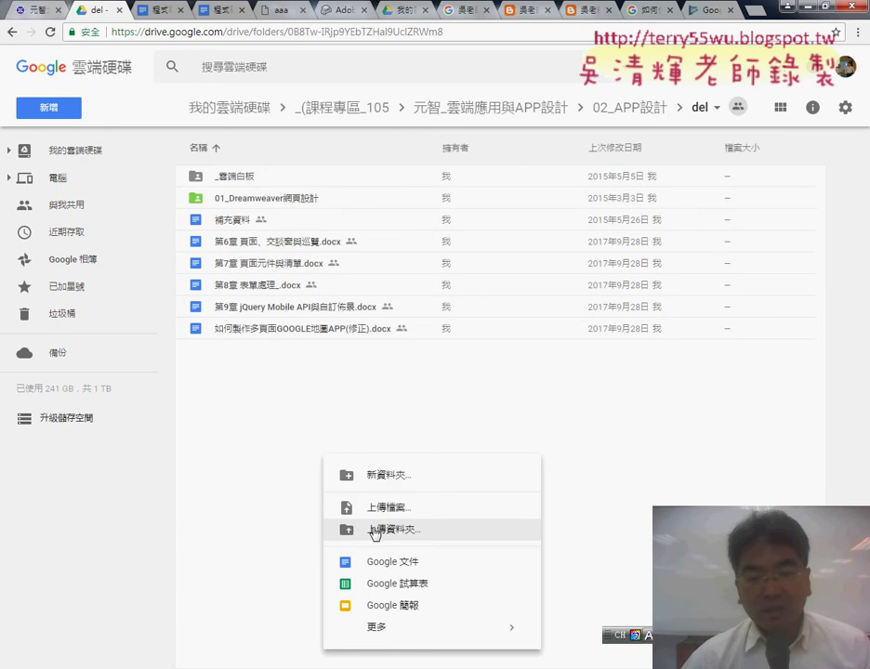
pyautogui.click(385, 477)
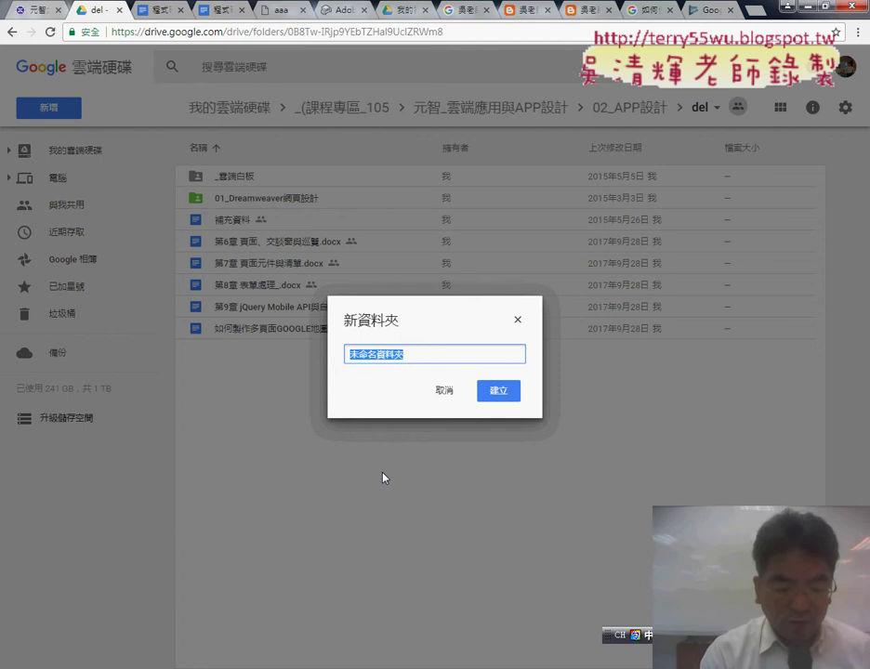
pyautogui.write('APP')
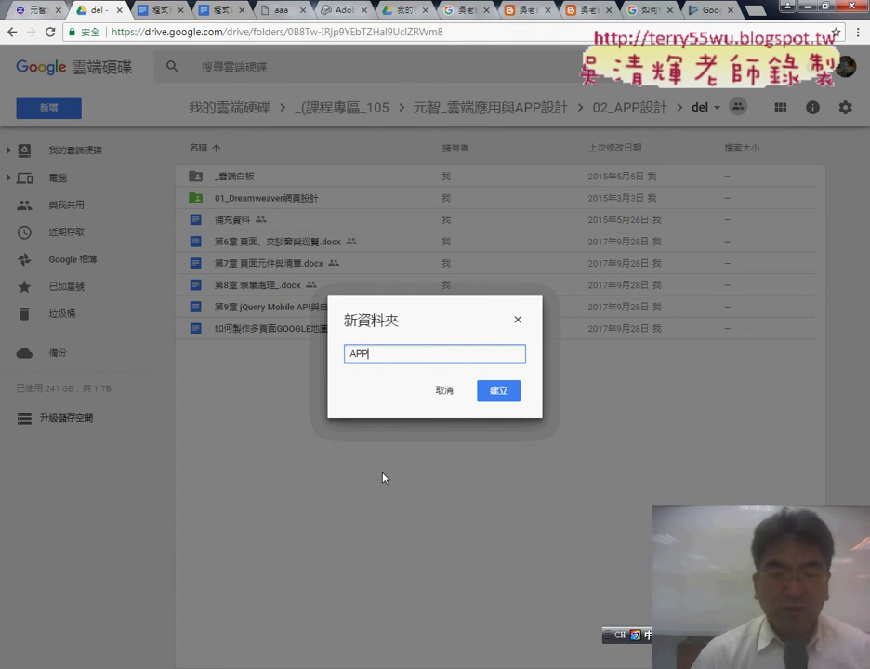
pyautogui.press('Return')
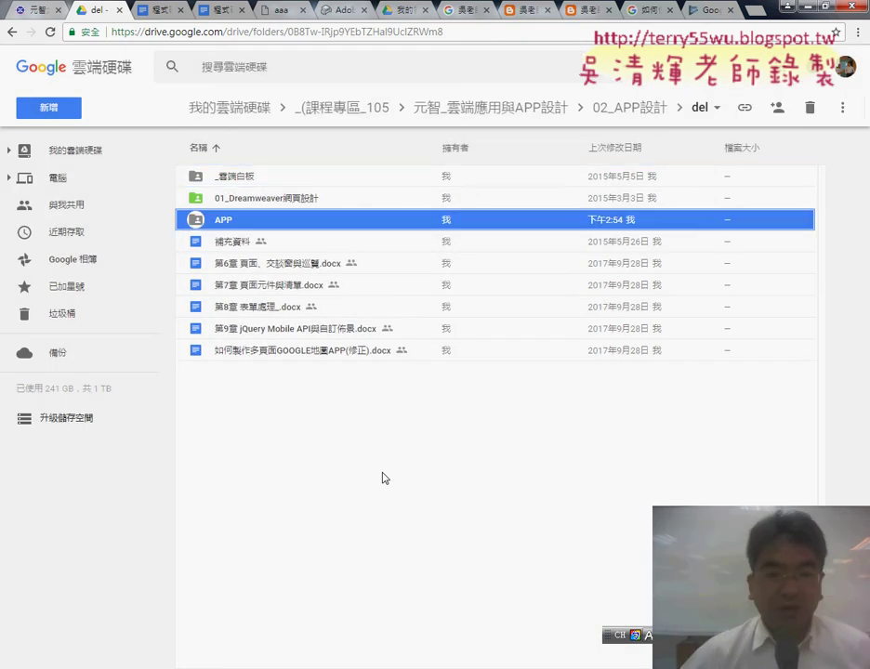
pyautogui.doubleClick(300, 227)
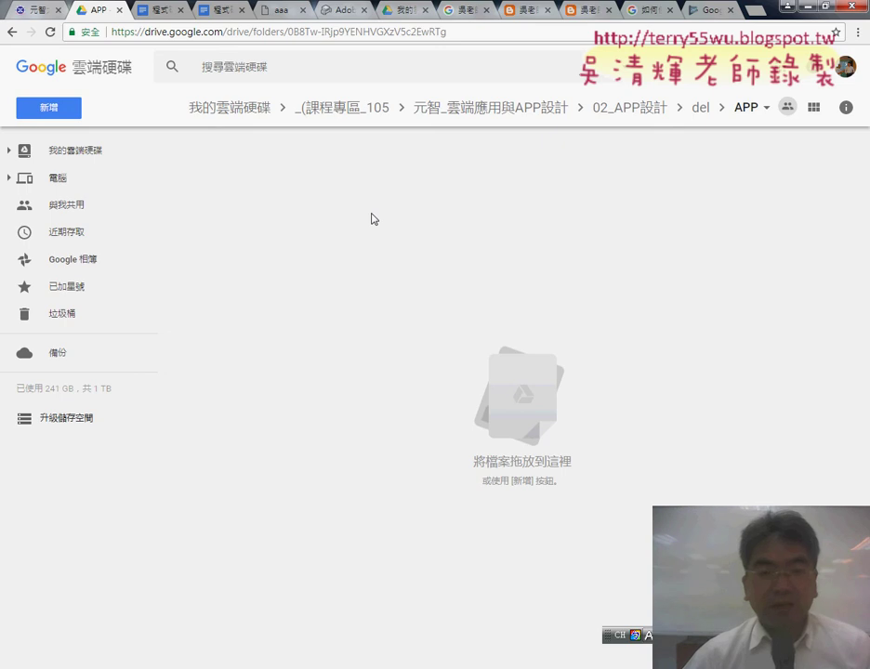
# Use 上傳檔案 to upload 102APP.apk and 李白APP.apk from 下載 into the APP folder.
pyautogui.rightClick(372, 219)
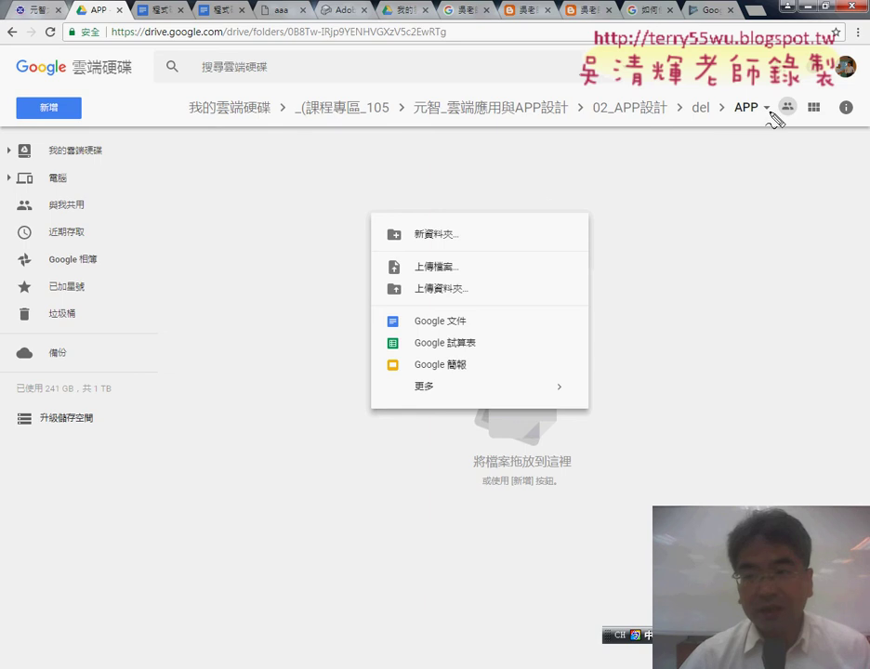
pyautogui.moveTo(772, 115); pyautogui.dragTo(760, 126)
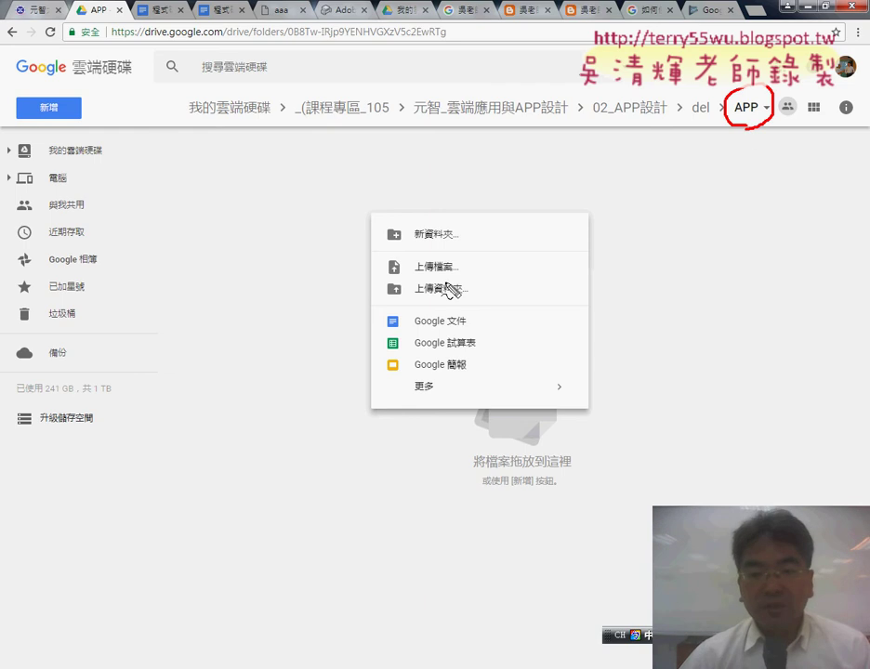
pyautogui.moveTo(454, 257); pyautogui.dragTo(437, 275)
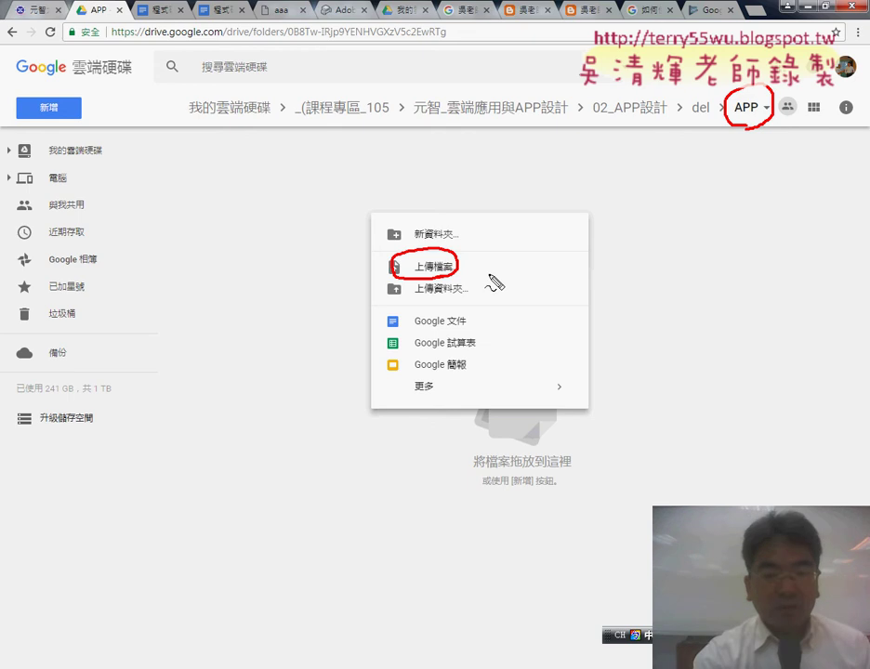
pyautogui.press('Escape')
pyautogui.rightClick(489, 278)
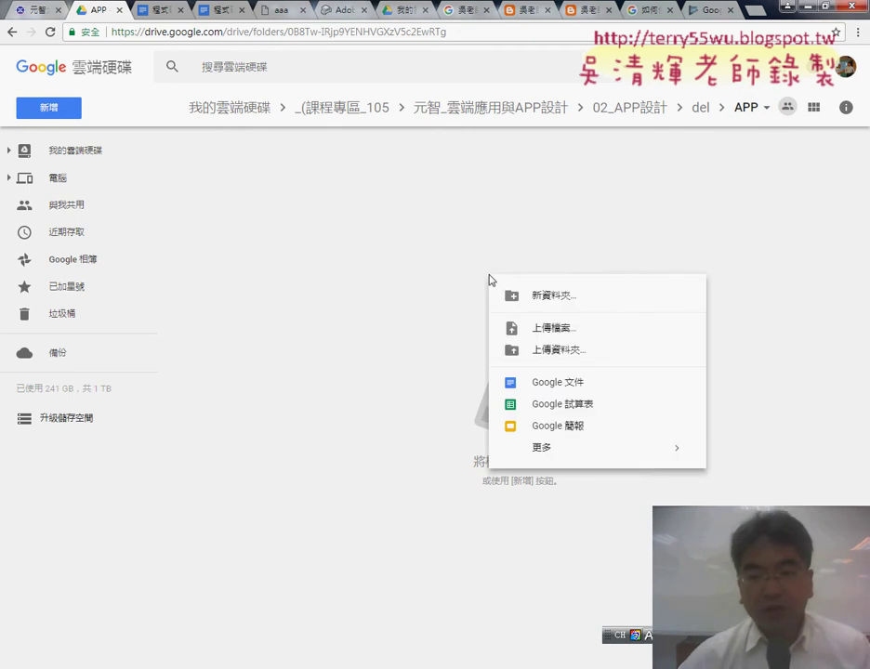
pyautogui.click(510, 330)
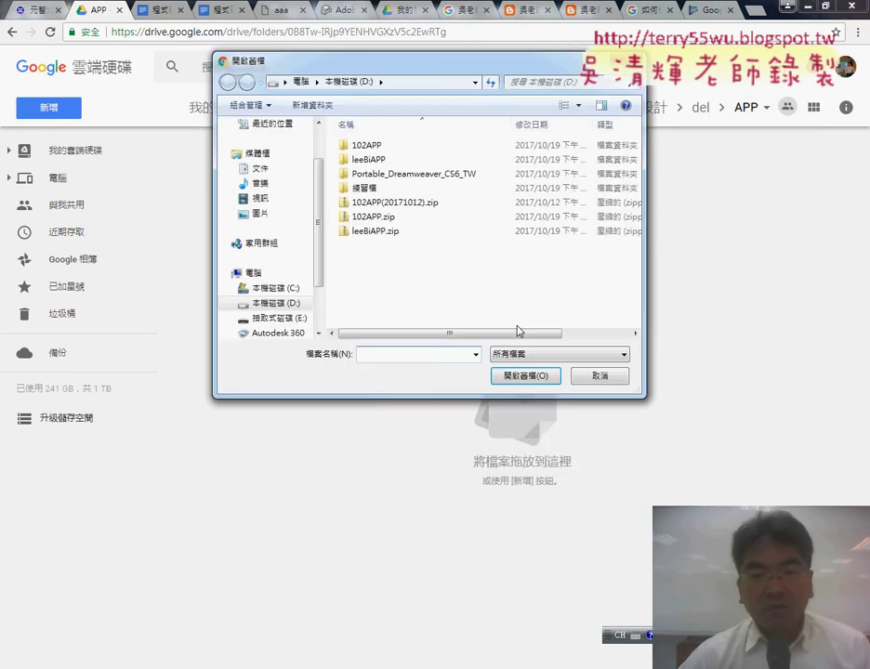
pyautogui.click(344, 83)
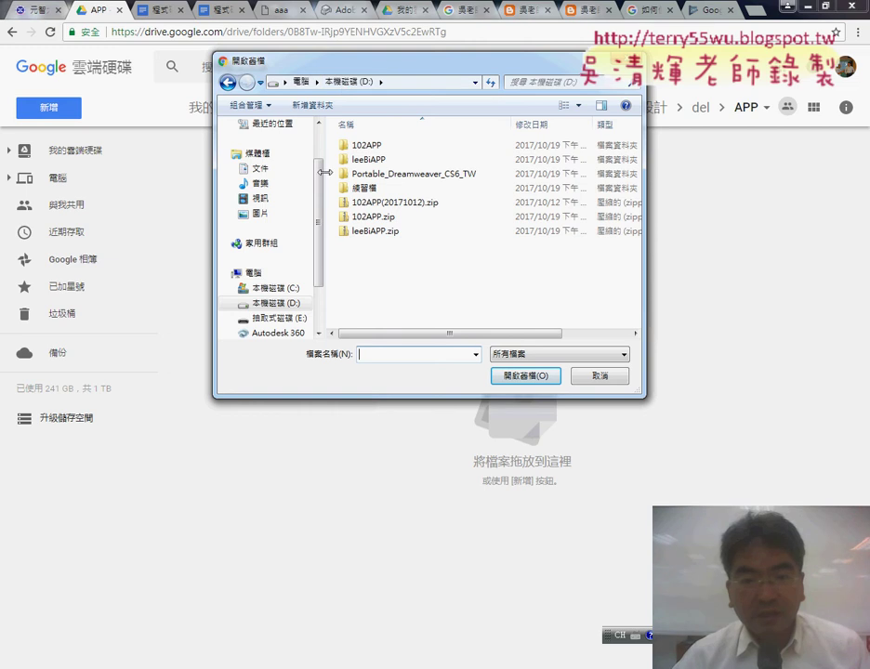
pyautogui.scroll(1, 270, 158)
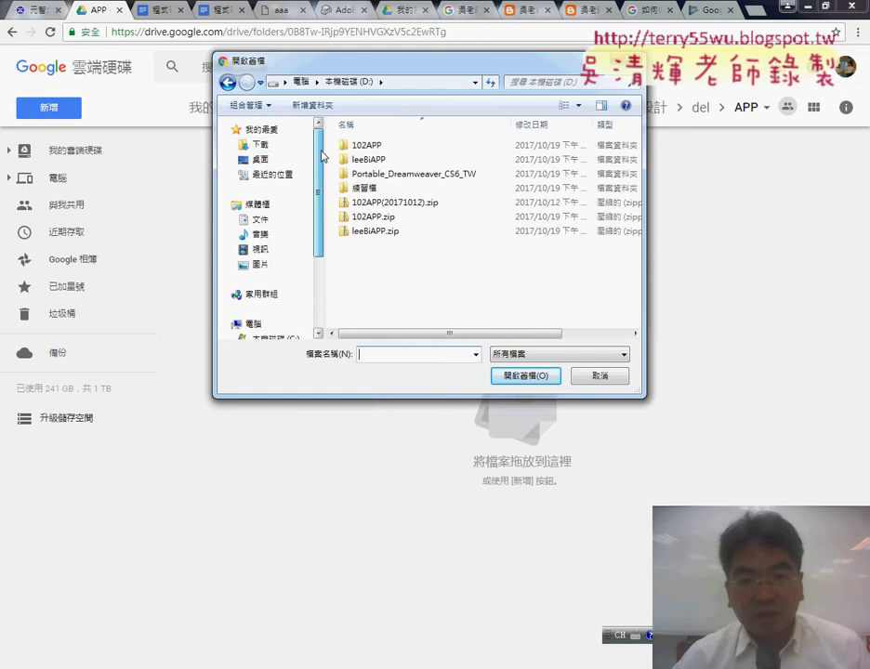
pyautogui.click(257, 146)
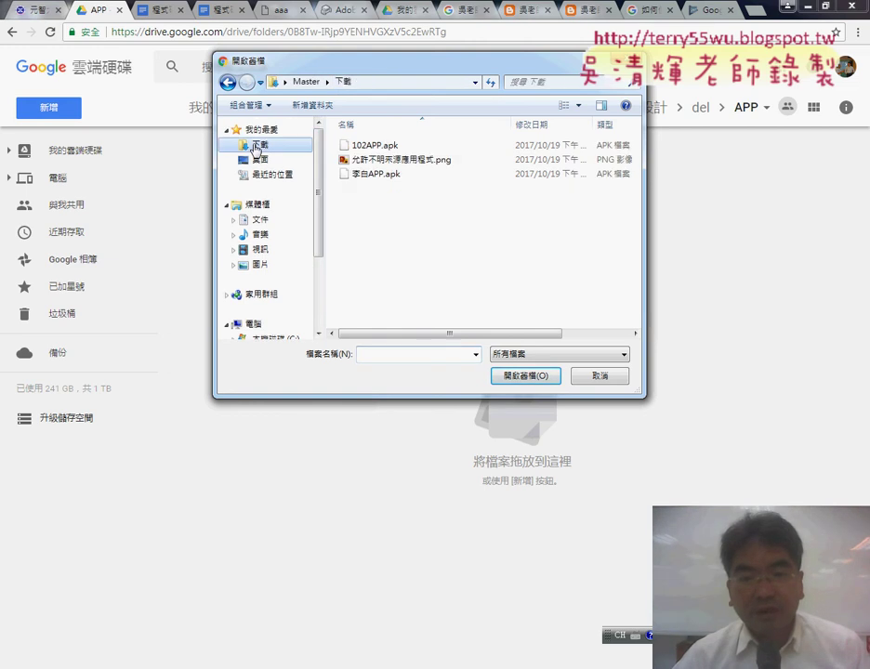
pyautogui.click(367, 146)
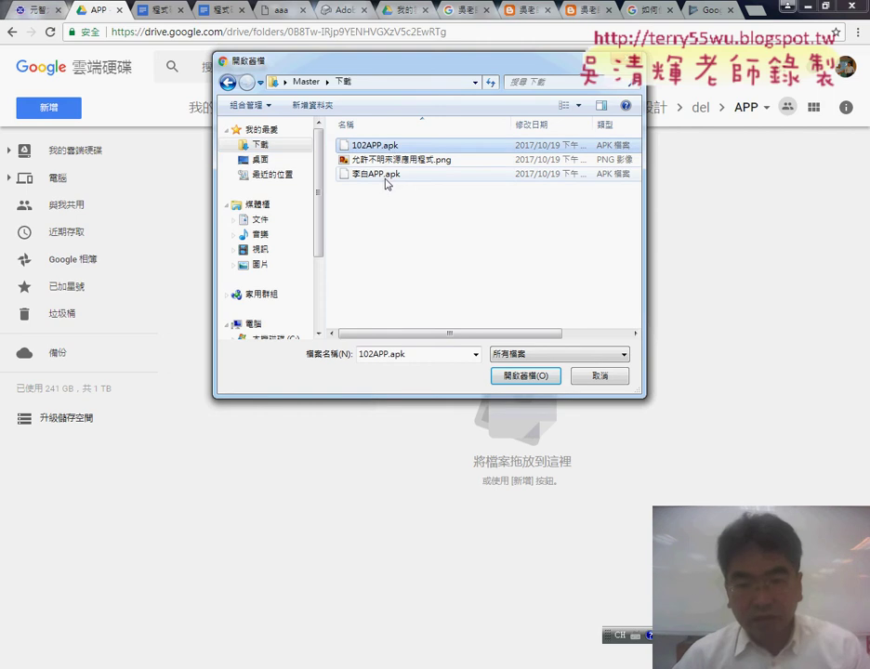
pyautogui.keyDown('ctrl'); pyautogui.click(372, 177); pyautogui.keyUp('ctrl')
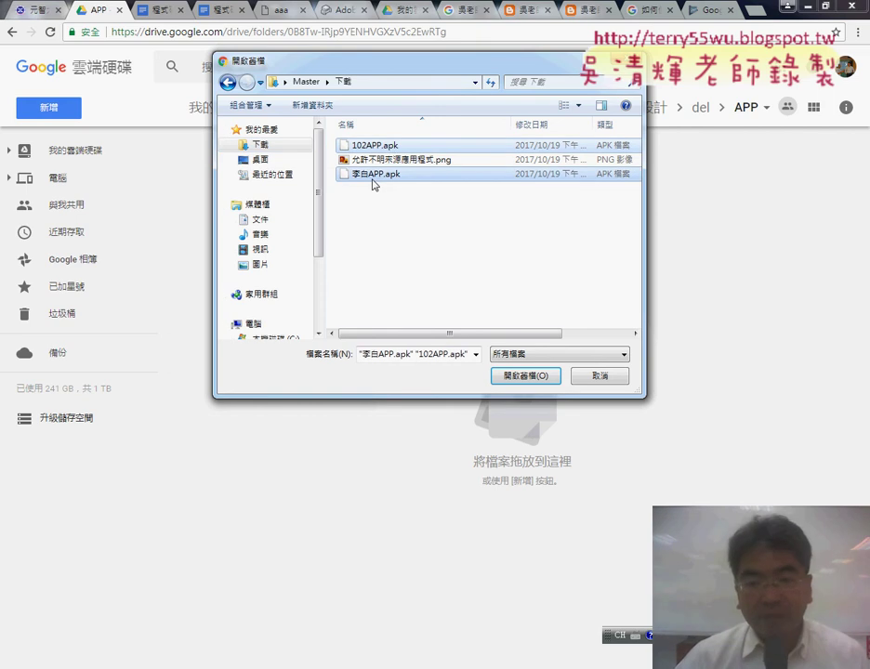
pyautogui.click(521, 377)
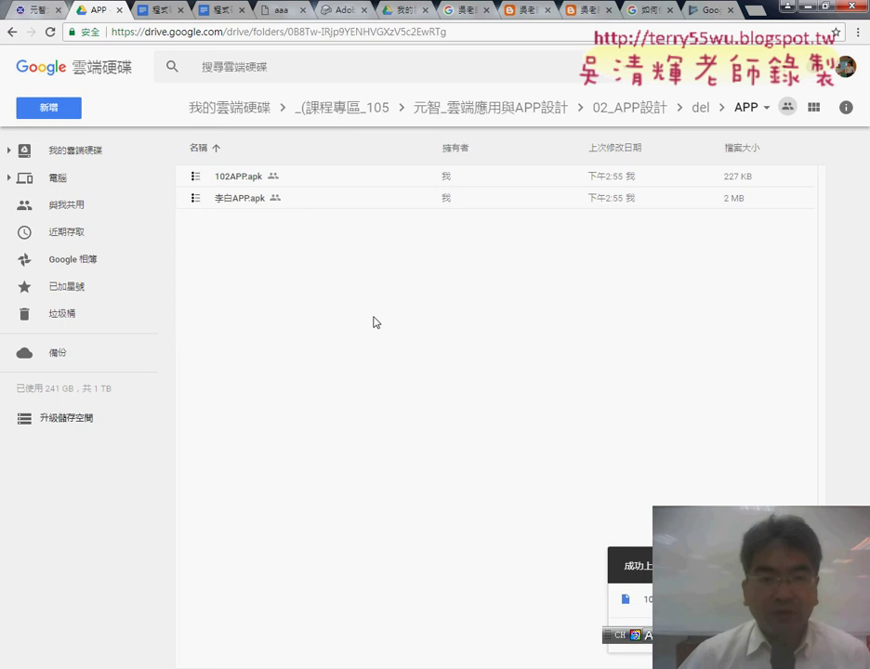
# Open the 與他人共用 sharing dialog for 102APP.apk.
pyautogui.click(239, 182)
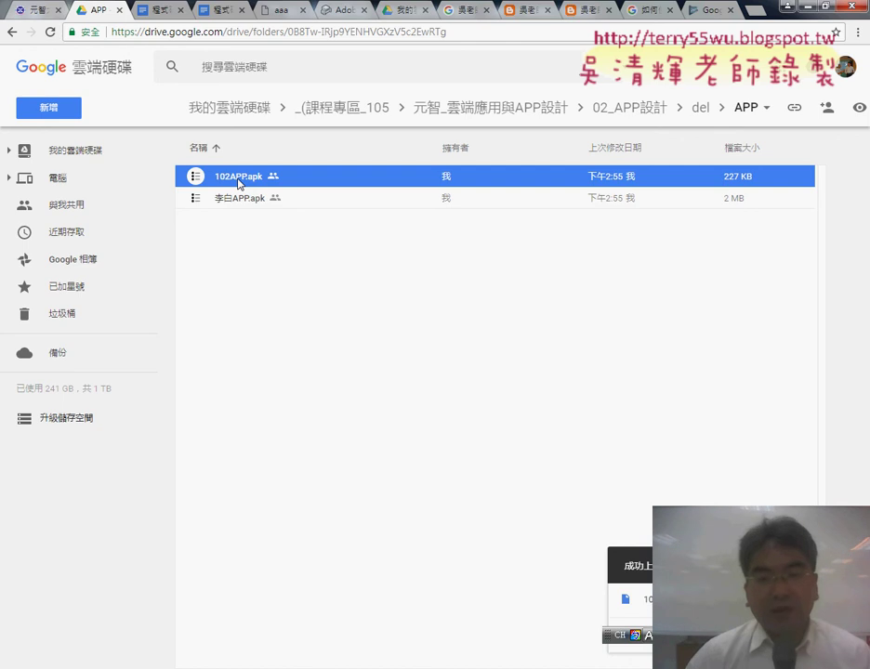
pyautogui.rightClick(239, 183)
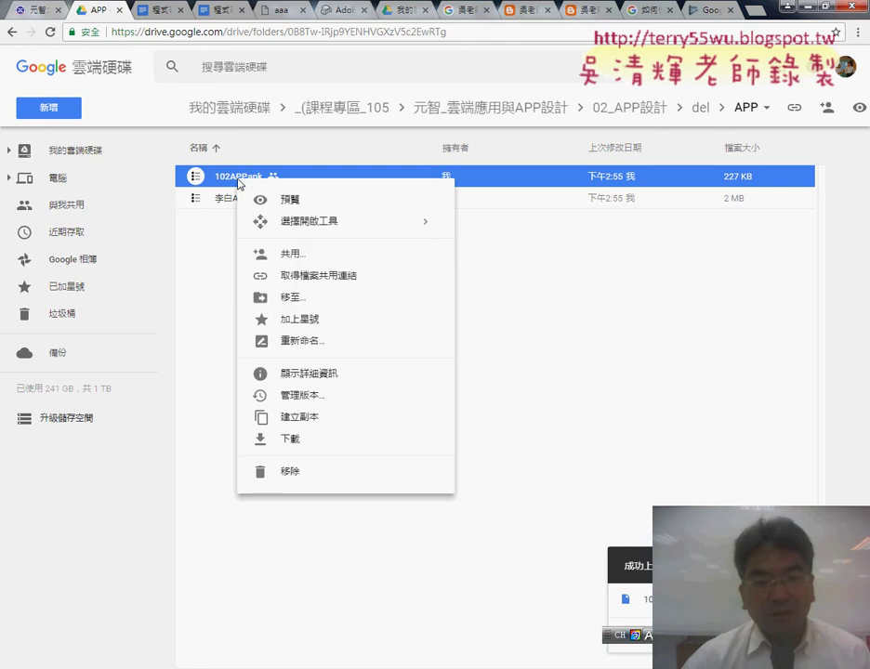
pyautogui.click(281, 257)
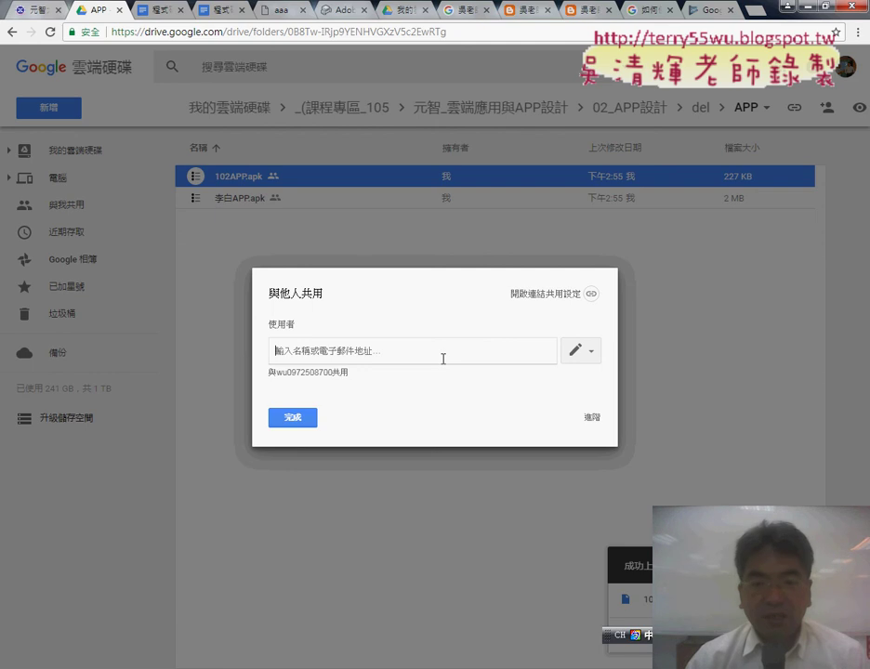
# Turn on link sharing for 102APP.apk so anyone with the link can view it.
pyautogui.click(536, 300)
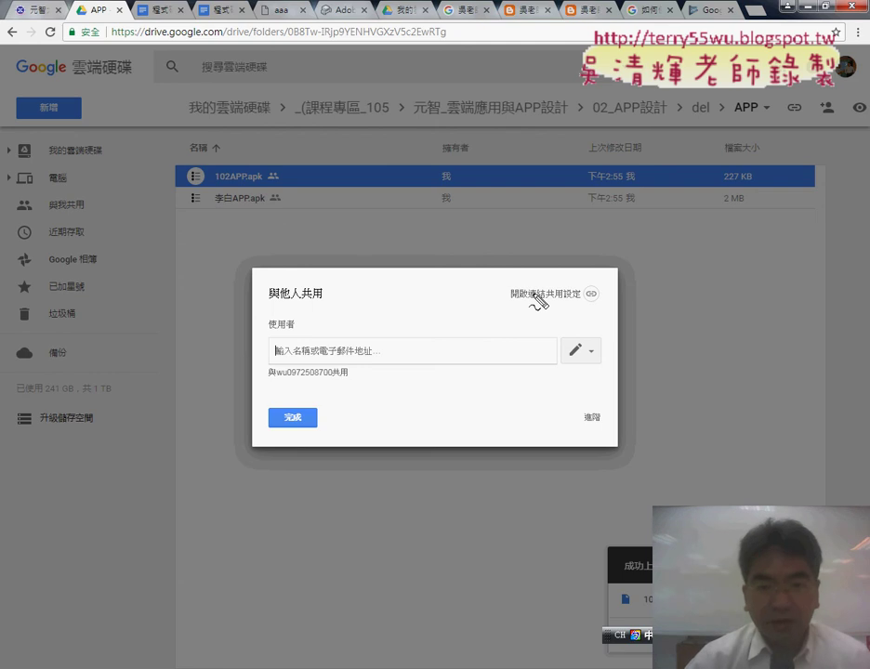
pyautogui.moveTo(261, 185)
pyautogui.mouseDown()
pyautogui.moveTo(165, 188)
pyautogui.moveTo(264, 191)
pyautogui.mouseUp()
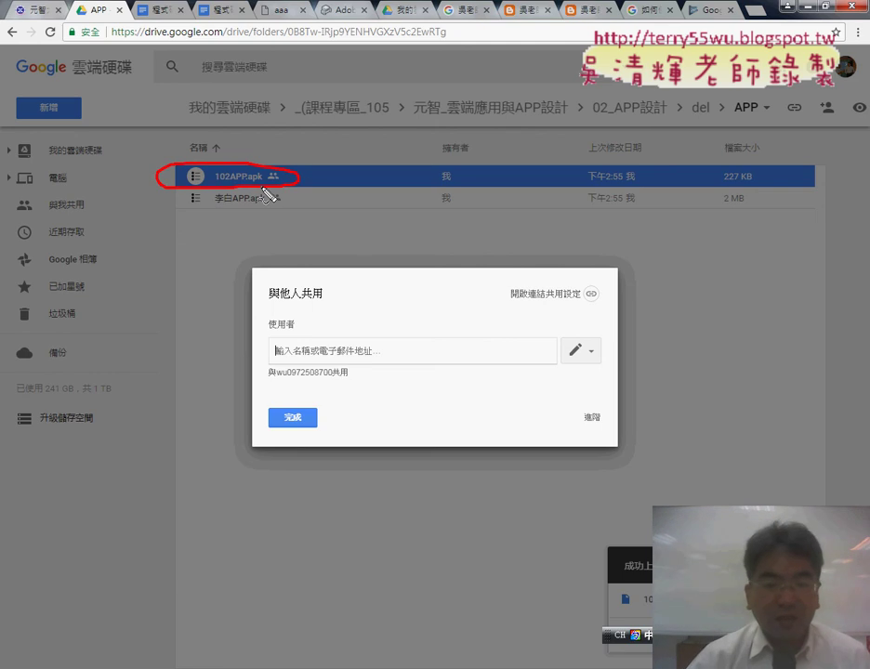
pyautogui.moveTo(299, 302); pyautogui.dragTo(317, 300)
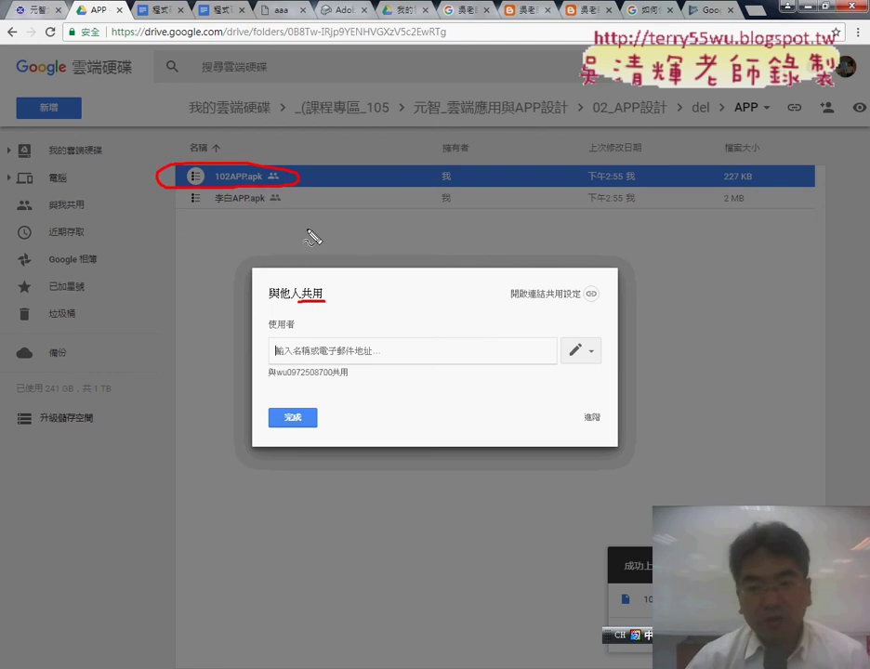
pyautogui.moveTo(510, 302)
pyautogui.mouseDown()
pyautogui.moveTo(582, 309)
pyautogui.moveTo(530, 302)
pyautogui.mouseUp()
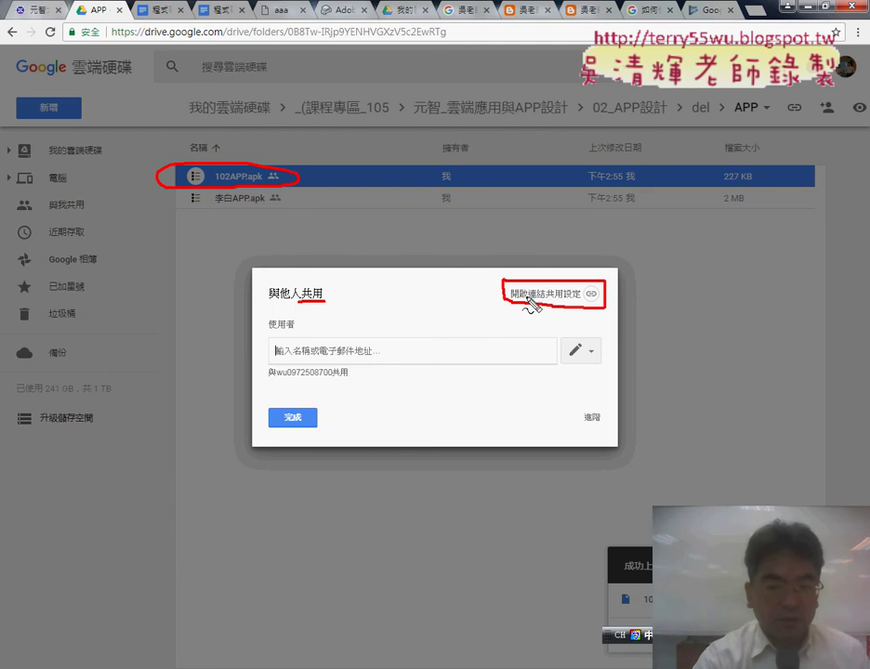
pyautogui.press('Escape')
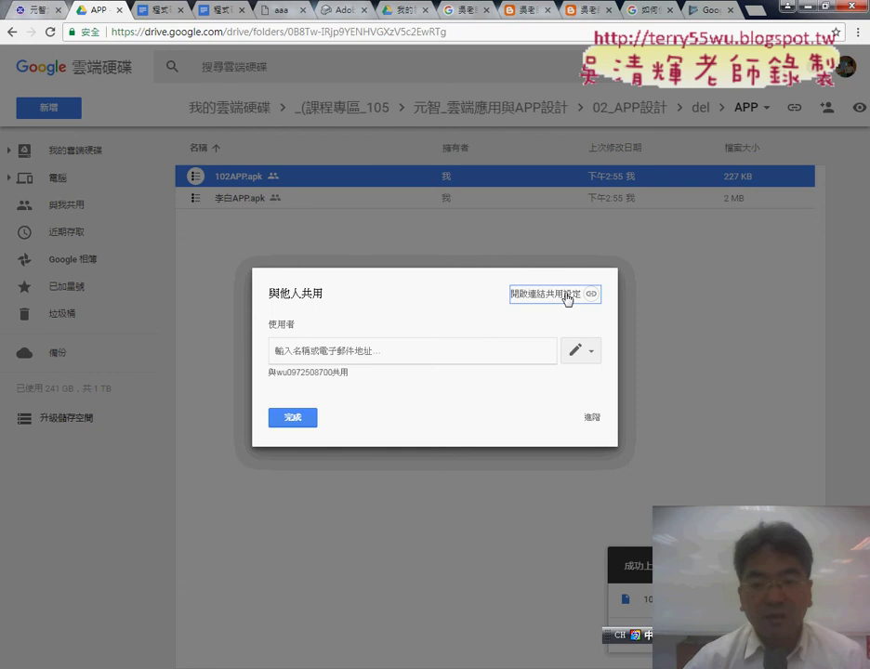
pyautogui.click(548, 296)
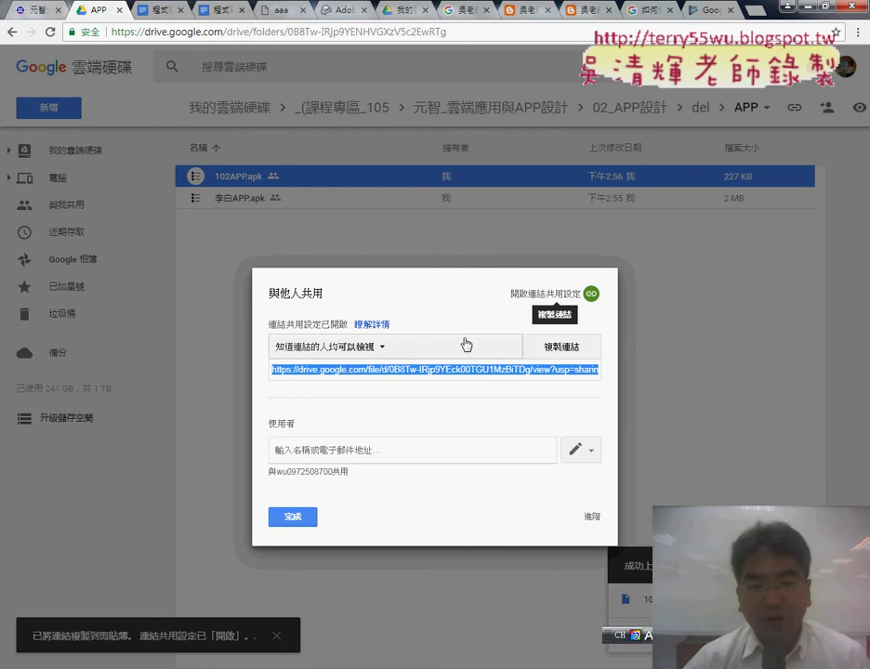
pyautogui.click(367, 346)
pyautogui.click(355, 372)
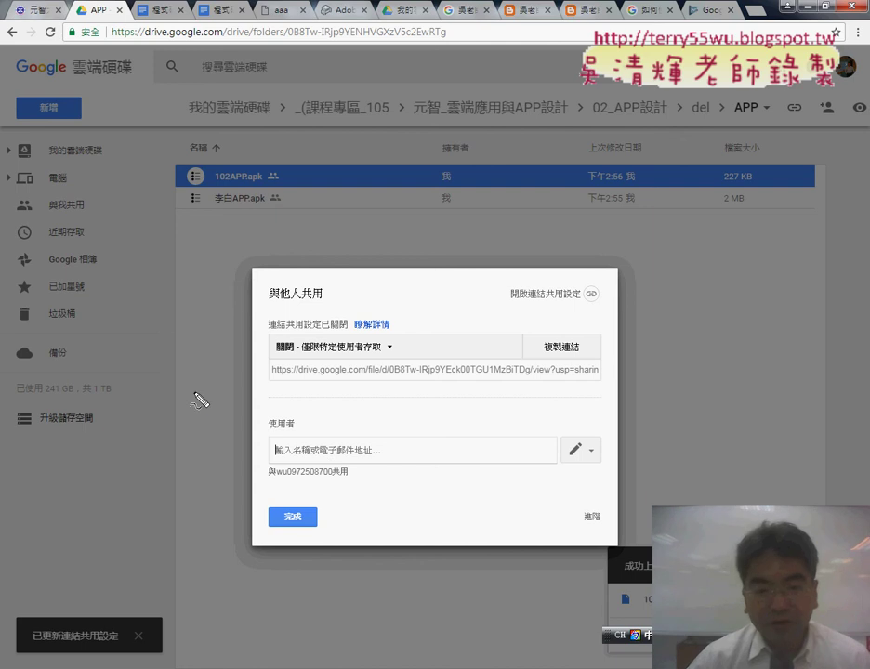
pyautogui.moveTo(190, 388)
pyautogui.mouseDown()
pyautogui.moveTo(264, 448)
pyautogui.moveTo(251, 462)
pyautogui.moveTo(323, 465)
pyautogui.mouseUp()
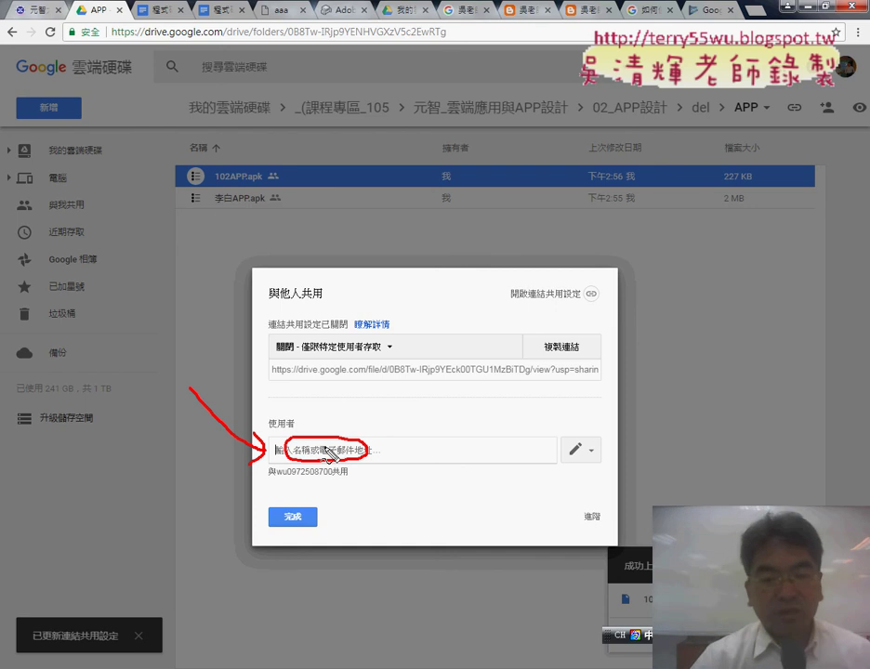
pyautogui.press('Escape')
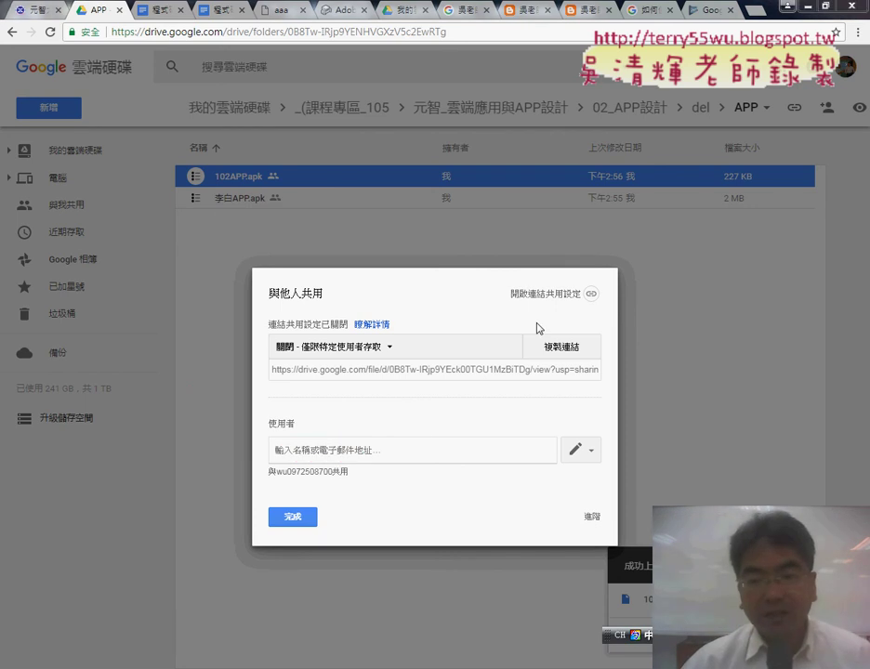
pyautogui.click(570, 296)
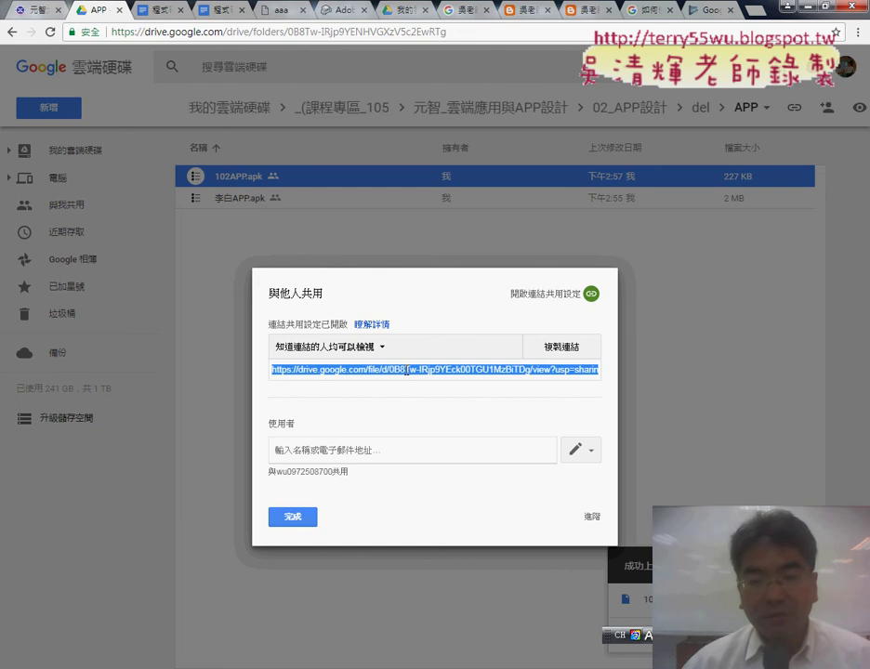
# Copy the 102APP.apk share link from the URL field.
pyautogui.rightClick(407, 372)
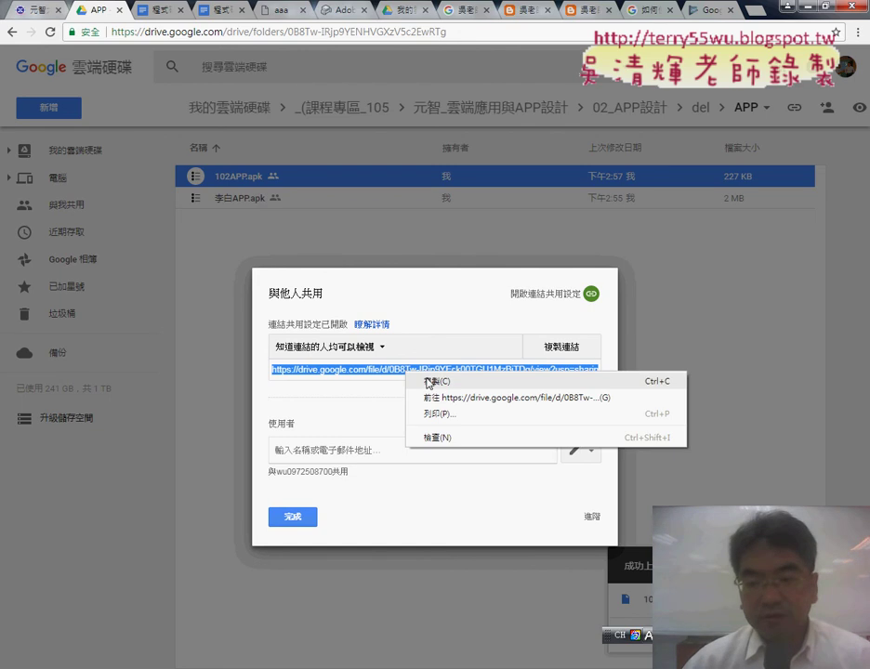
pyautogui.click(431, 382)
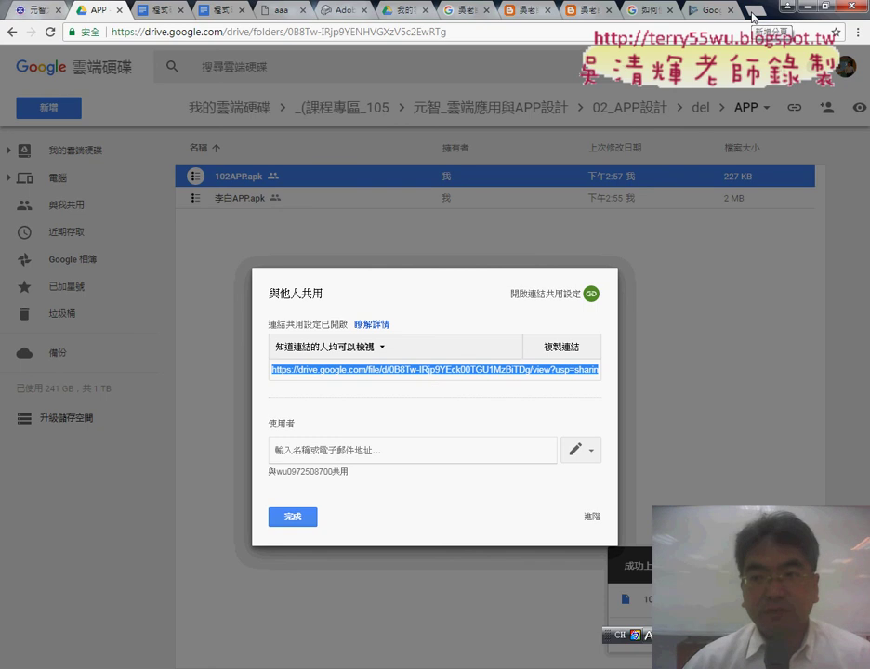
pyautogui.click(753, 13)
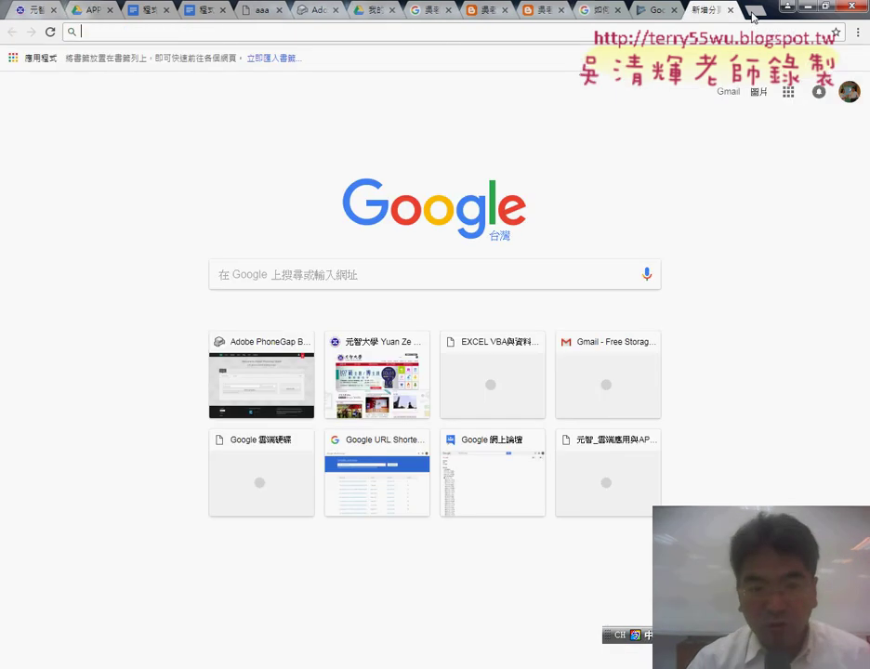
# Shorten the copied 102APP.apk Drive link on goo.gl, producing goo.gl/32MmQz.
pyautogui.write('ㄐ')
pyautogui.press('BackSpace')
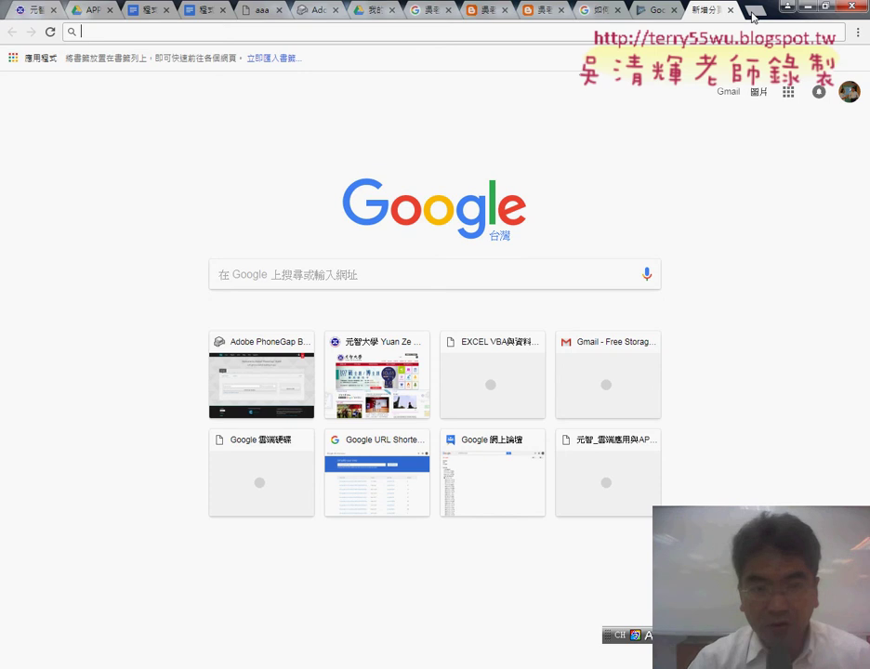
pyautogui.write('goo.gl')
pyautogui.press('Return')
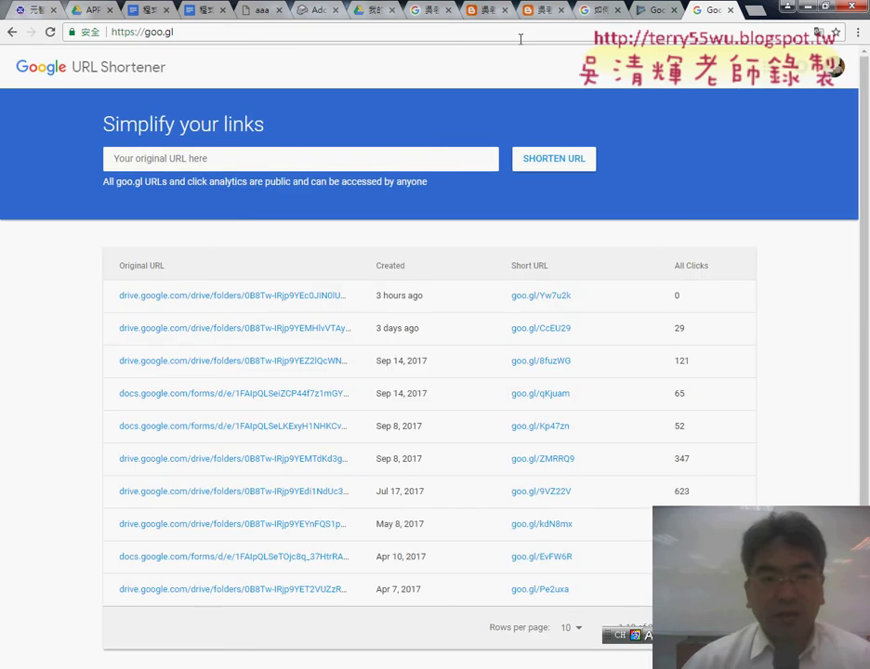
pyautogui.click(93, 11)
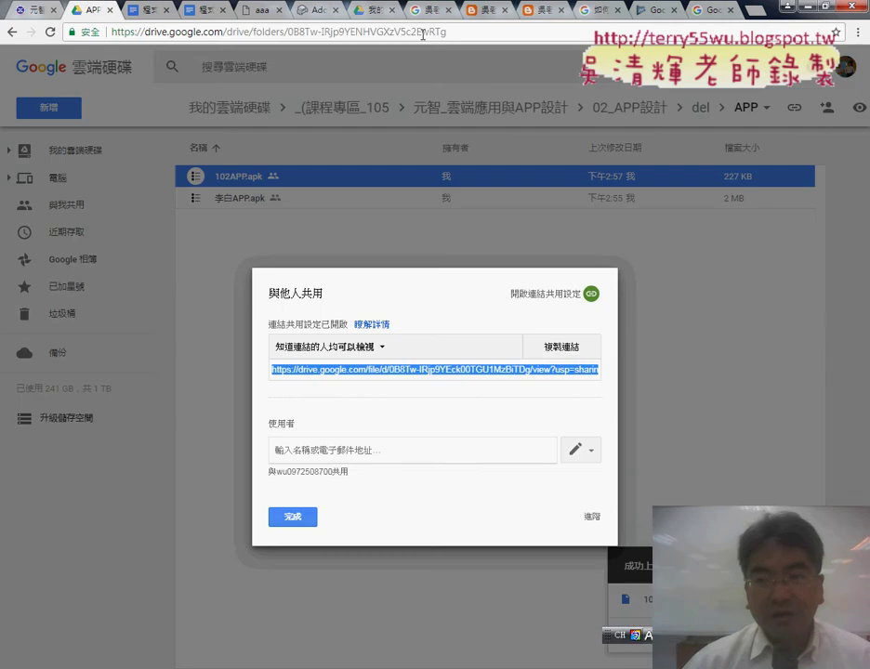
pyautogui.moveTo(721, 13); pyautogui.dragTo(149, 11)
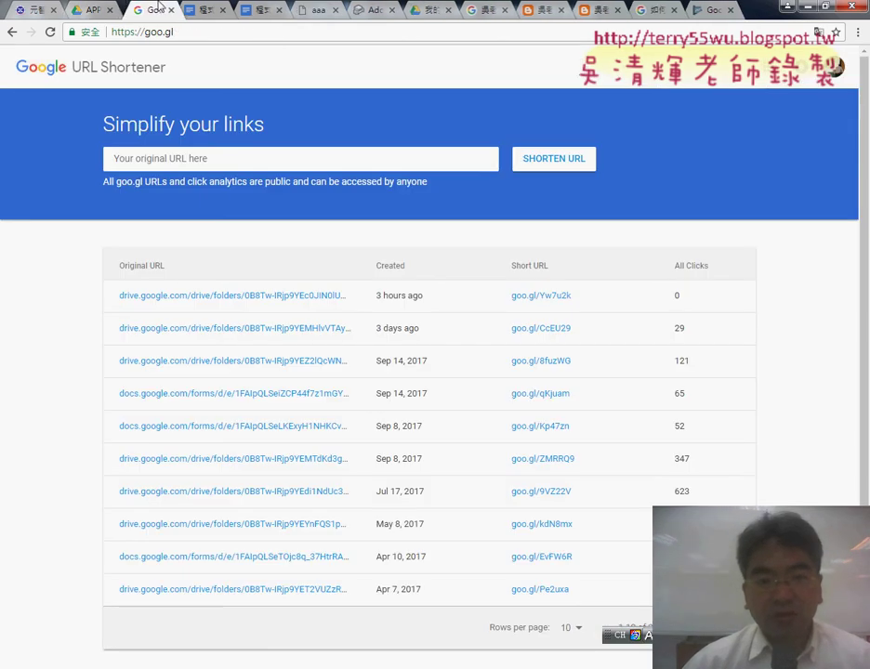
pyautogui.rightClick(238, 161)
pyautogui.click(265, 243)
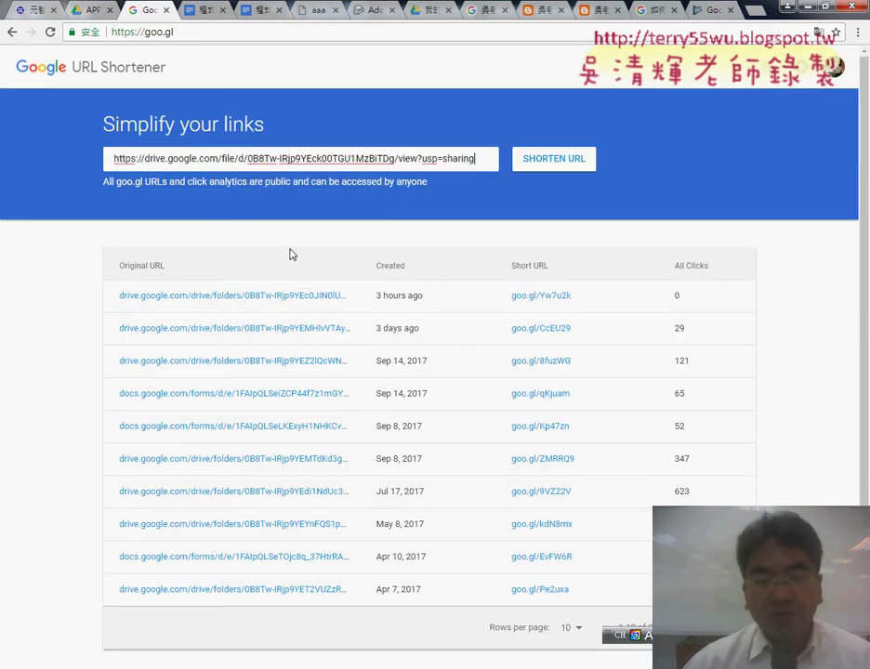
pyautogui.click(560, 160)
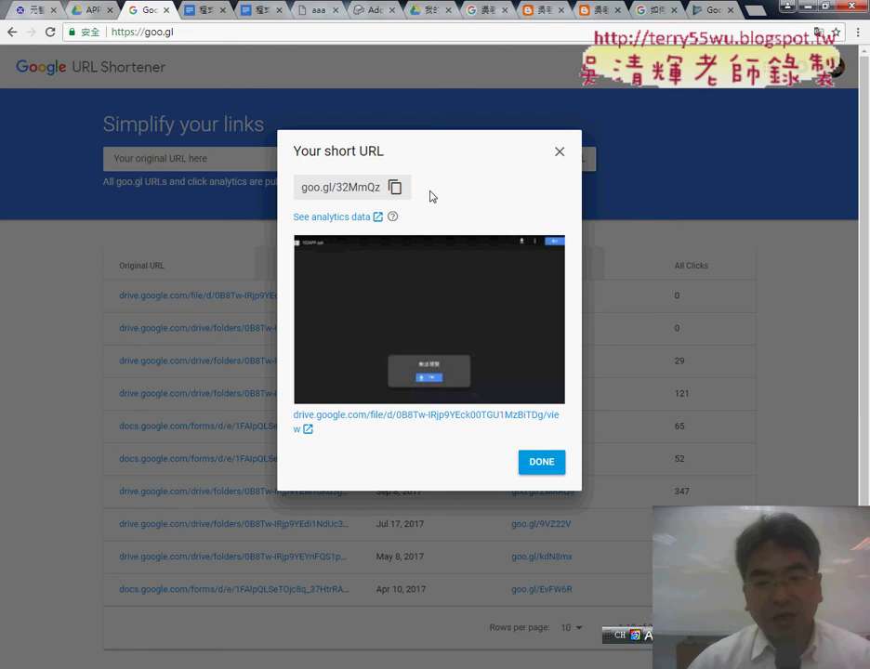
pyautogui.click(535, 465)
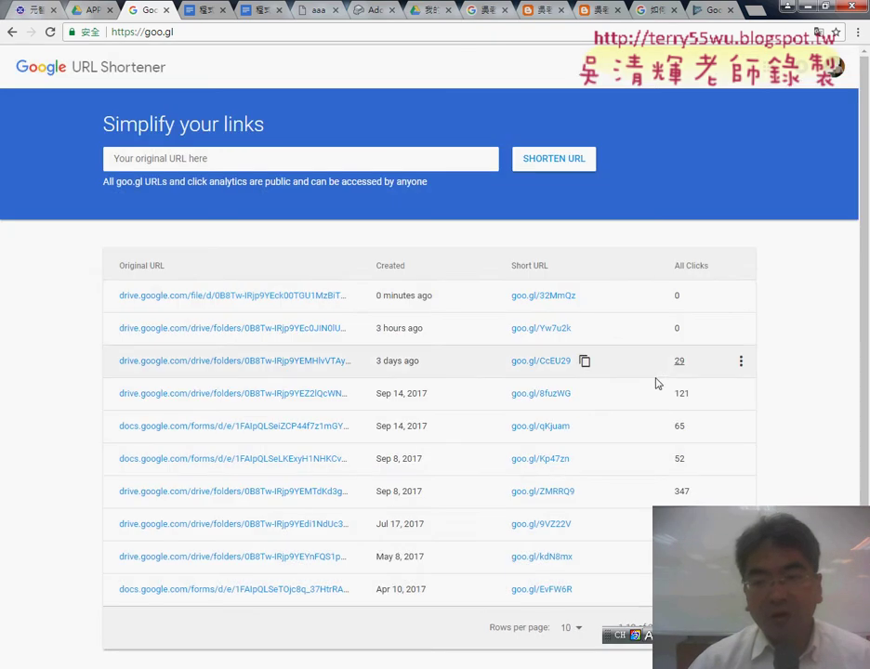
# Save the goo.gl/32MmQz QR code to Downloads as 102APP.png and show it in its folder.
pyautogui.click(741, 295)
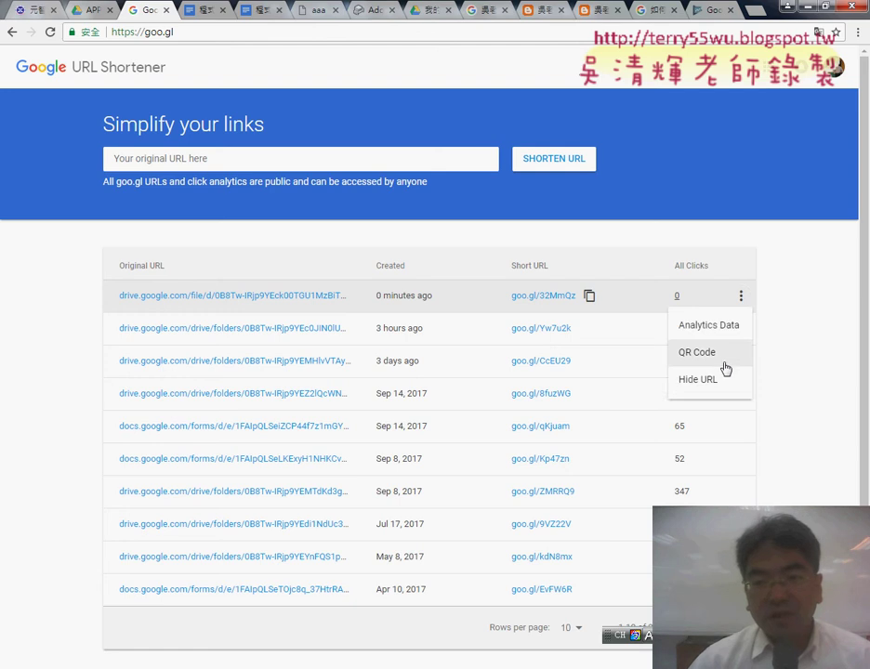
pyautogui.click(699, 353)
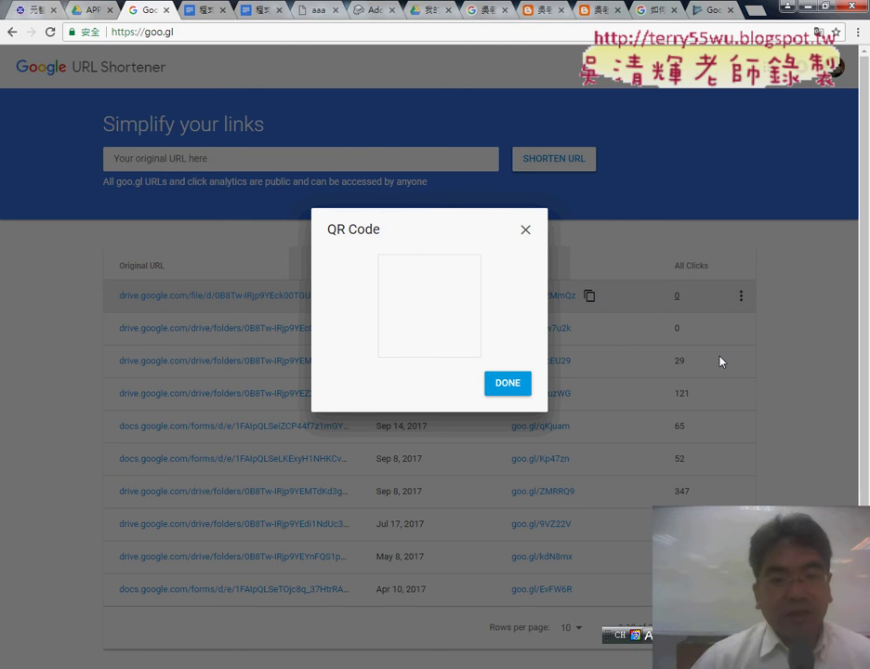
pyautogui.rightClick(423, 305)
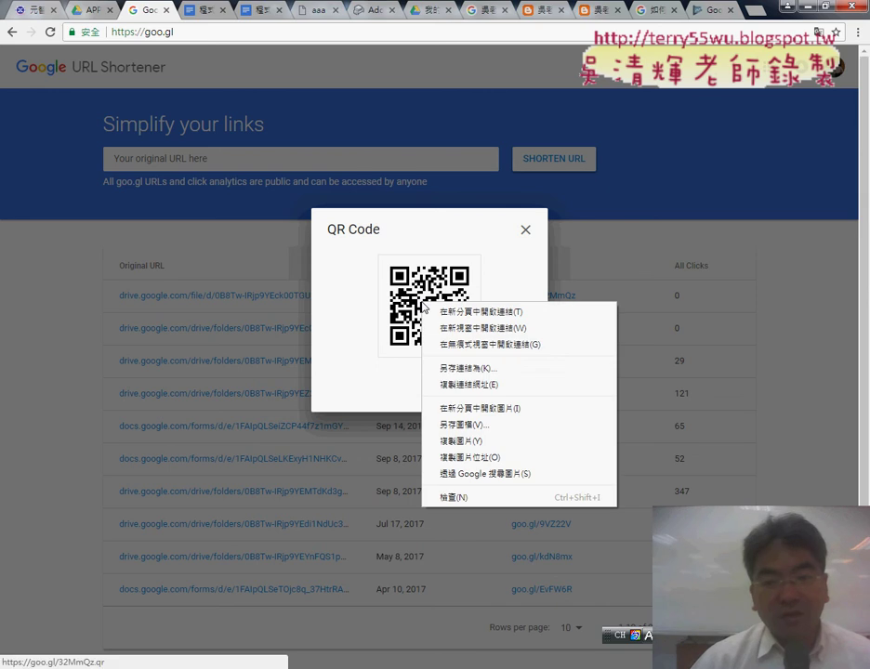
pyautogui.click(458, 370)
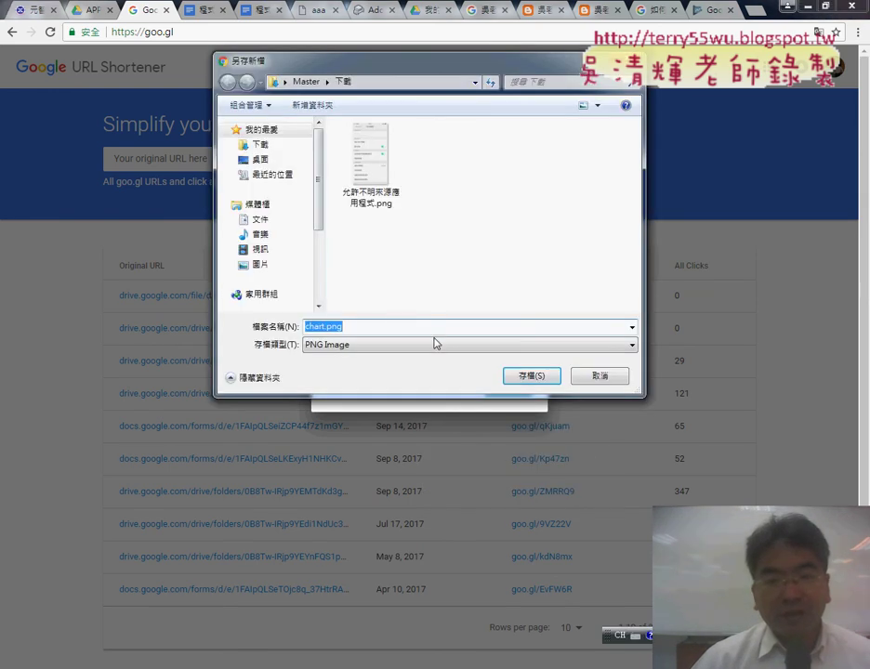
pyautogui.click(267, 147)
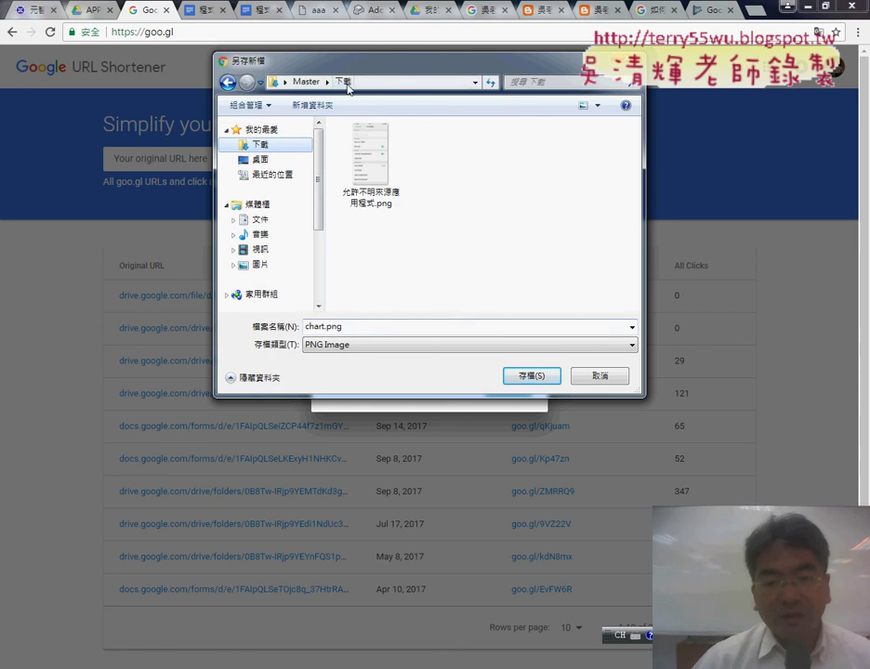
pyautogui.doubleClick(351, 326)
pyautogui.write('10')
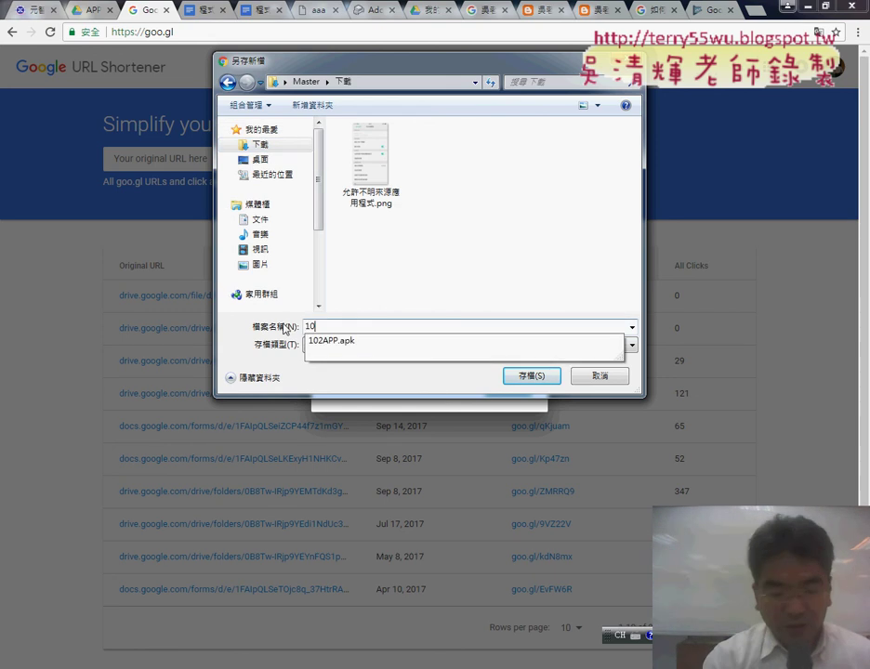
pyautogui.write('2AP')
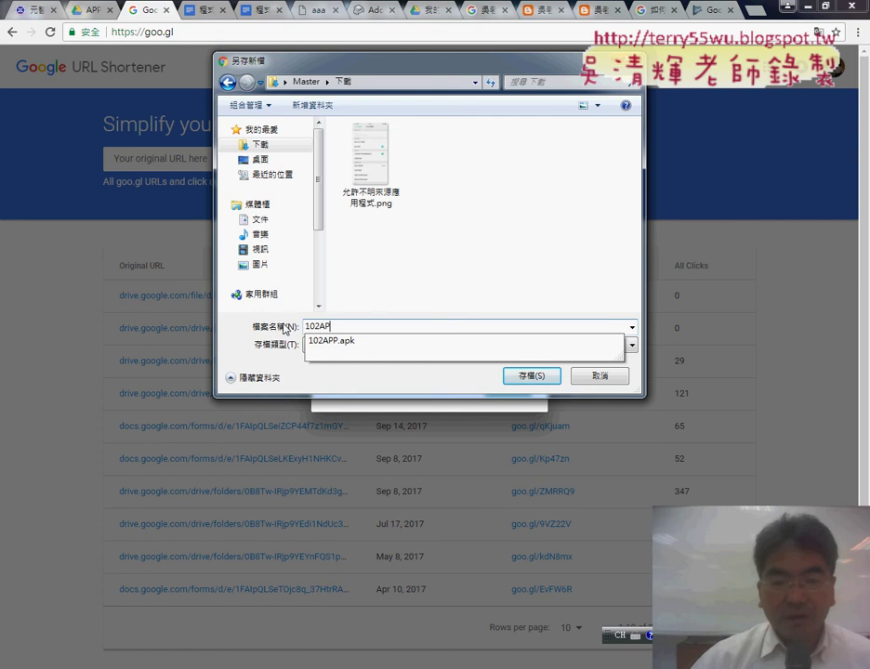
pyautogui.write('P')
pyautogui.click(529, 288)
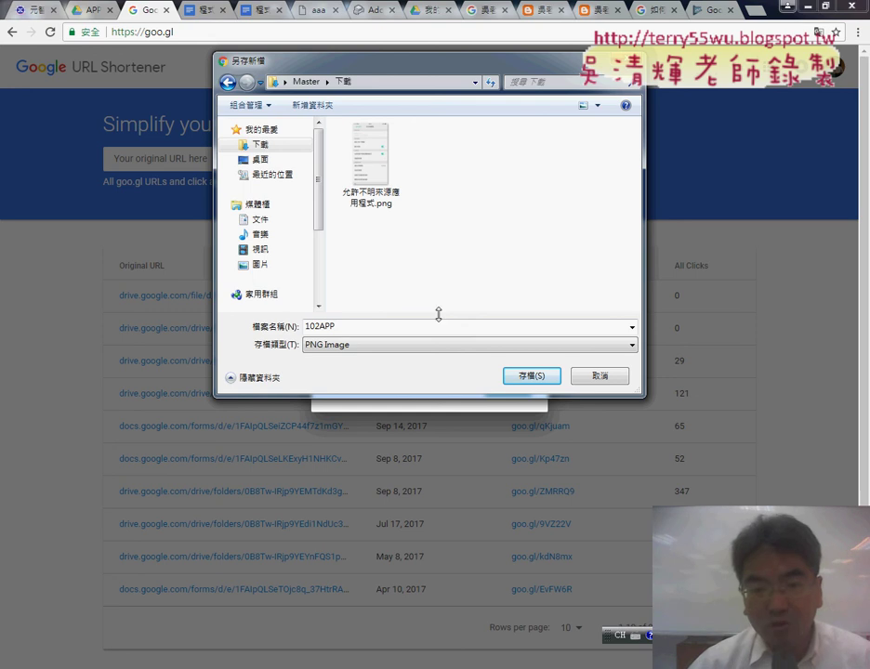
pyautogui.click(310, 351)
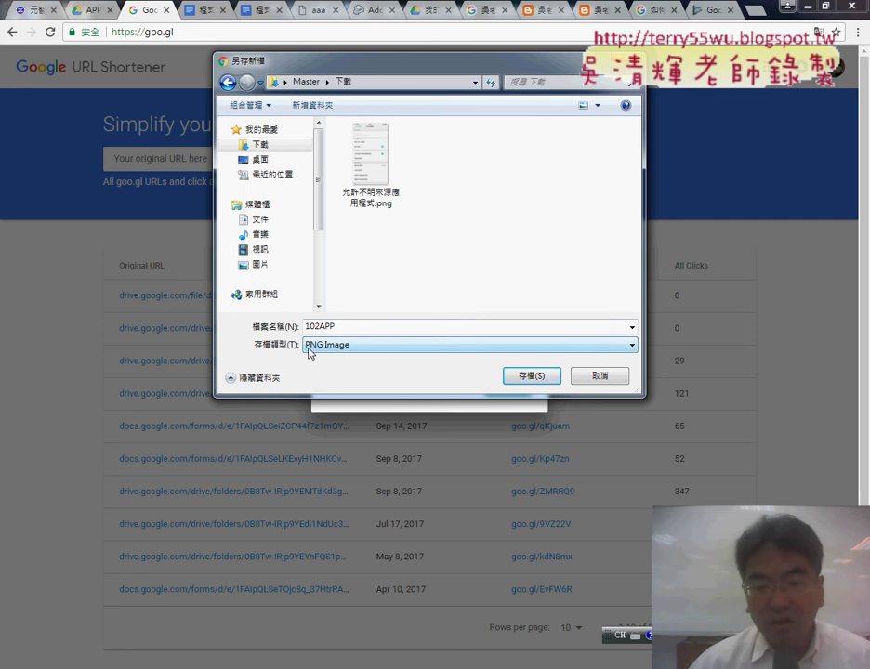
pyautogui.click(534, 377)
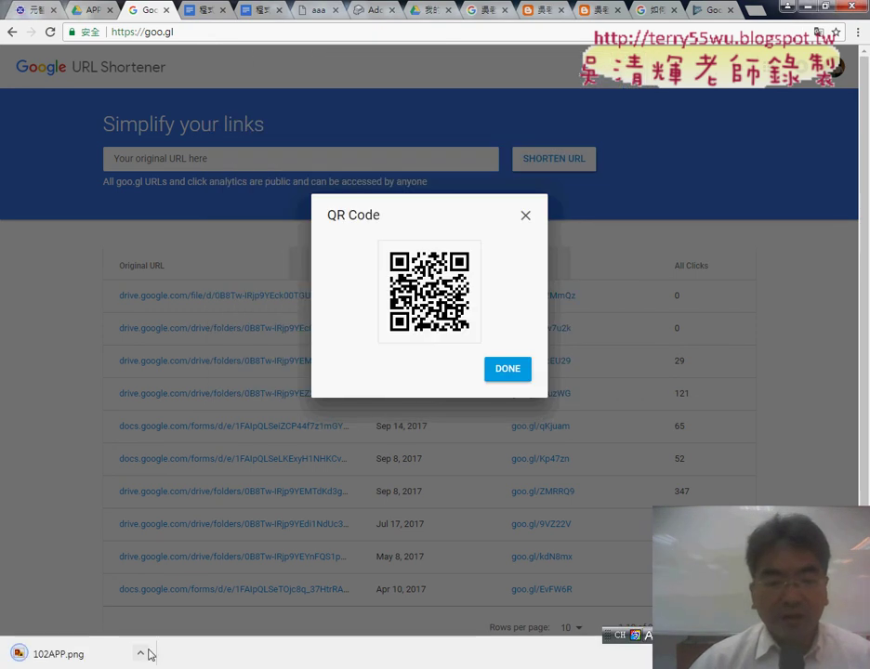
pyautogui.click(141, 654)
pyautogui.click(182, 609)
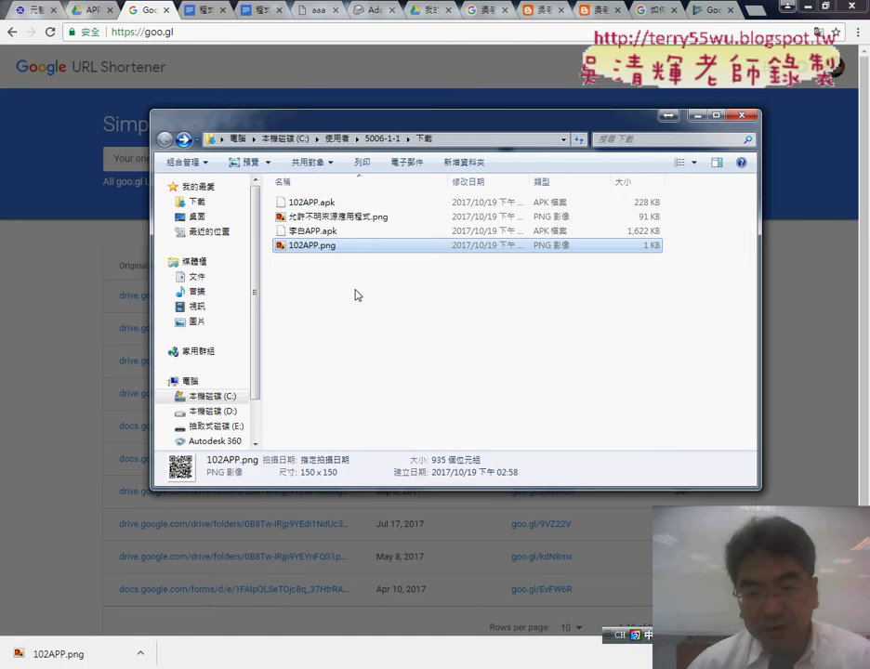
# Sort Downloads by the Name column and select 102APP.png beneath 102APP.apk.
pyautogui.click(318, 205)
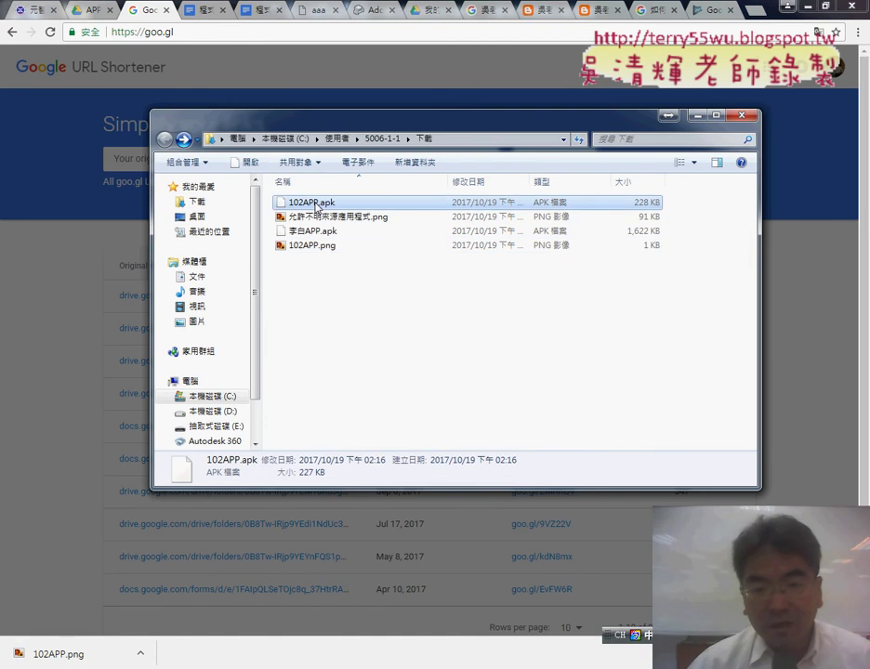
pyautogui.click(320, 246)
pyautogui.click(325, 205)
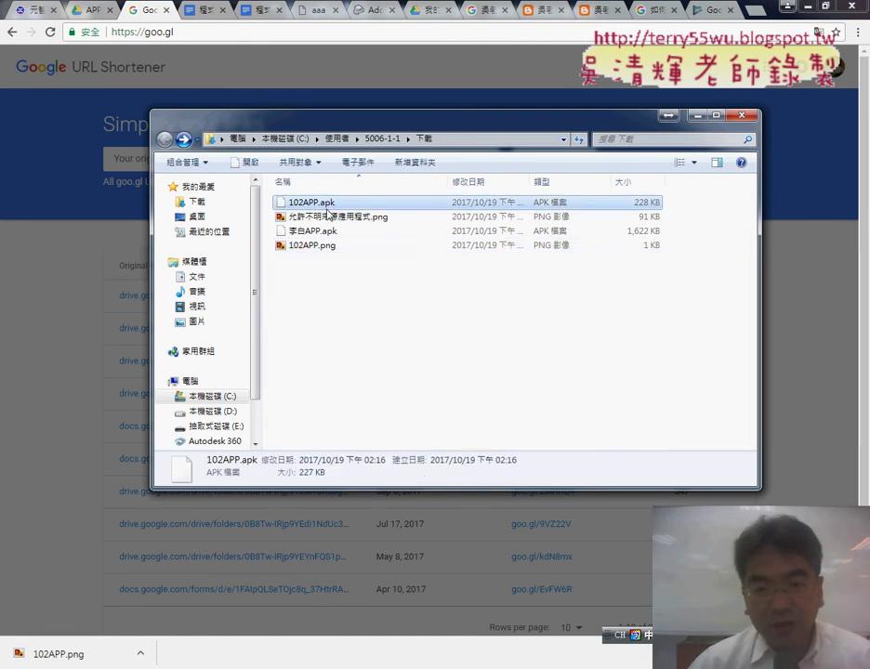
pyautogui.click(327, 180)
pyautogui.click(327, 180)
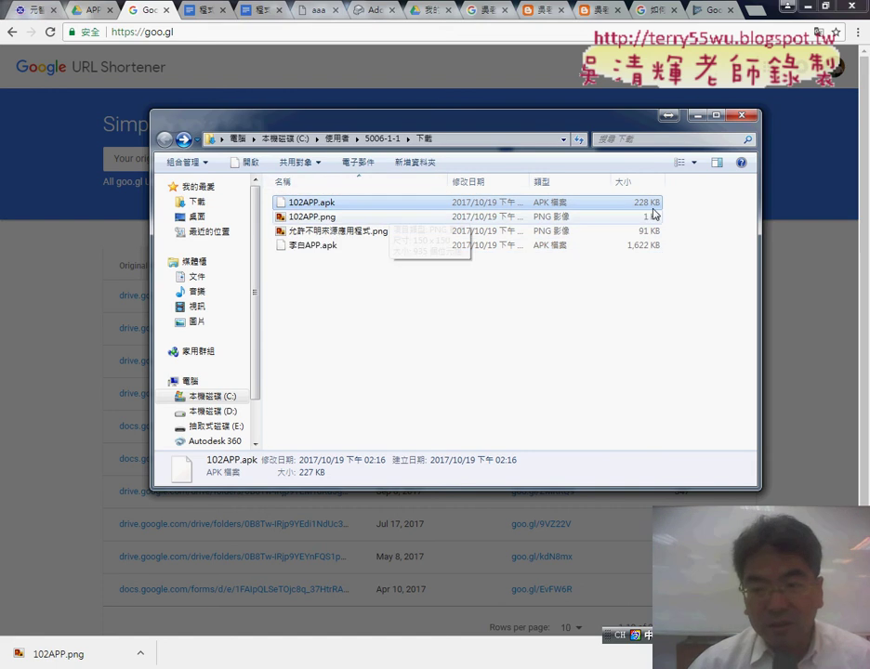
pyautogui.moveTo(688, 206); pyautogui.dragTo(638, 220)
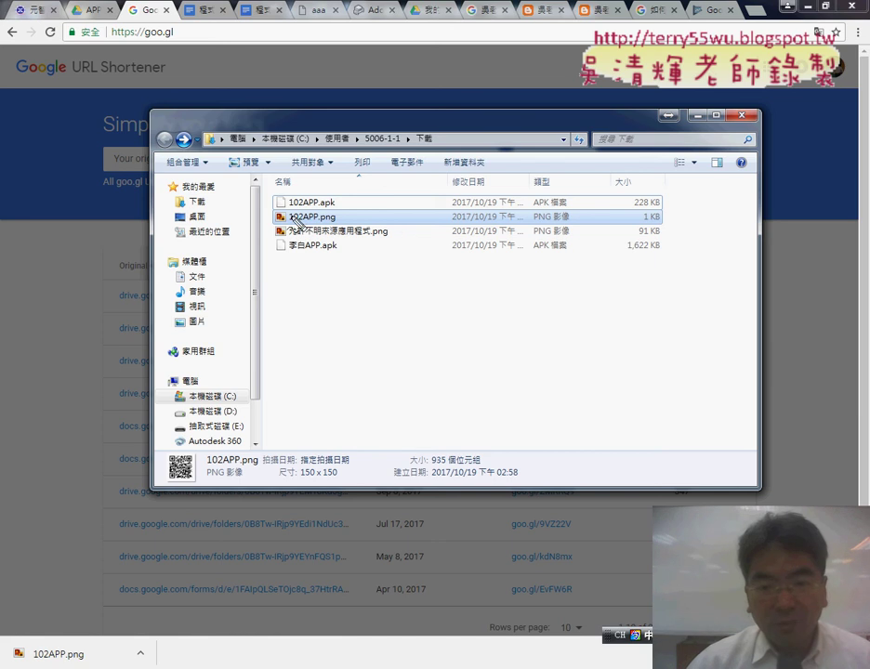
pyautogui.moveTo(335, 209)
pyautogui.mouseDown()
pyautogui.moveTo(323, 211)
pyautogui.moveTo(335, 222)
pyautogui.mouseUp()
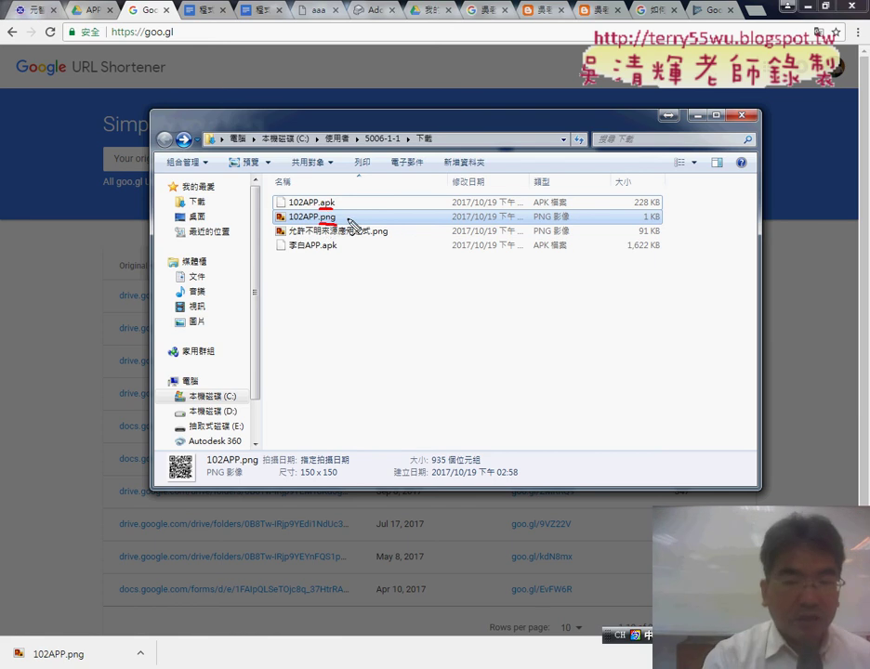
pyautogui.press('Escape')
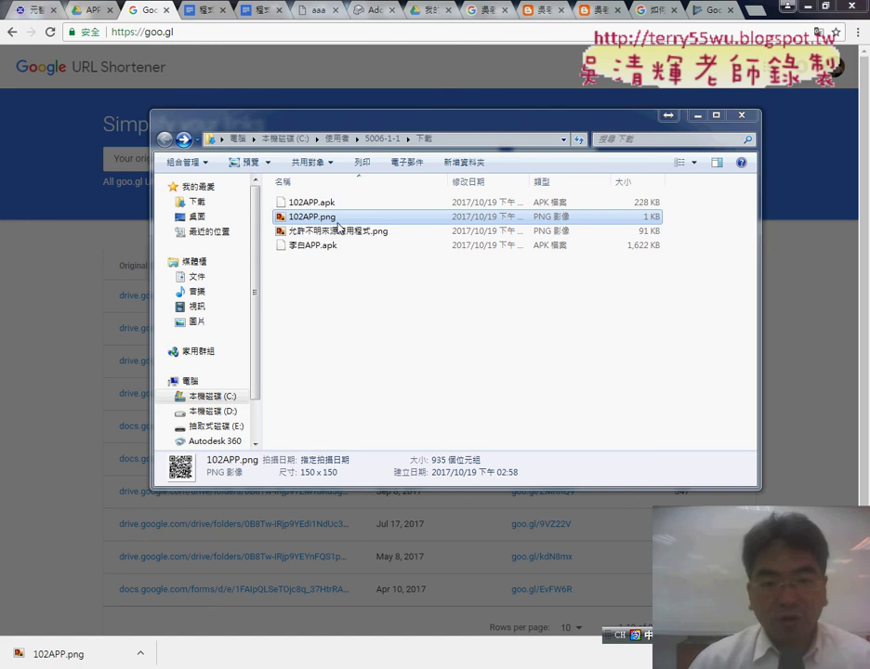
# View the 102APP.png QR code in Windows Photo Viewer, then return to the PhoneGap Build tab.
pyautogui.doubleClick(341, 221)
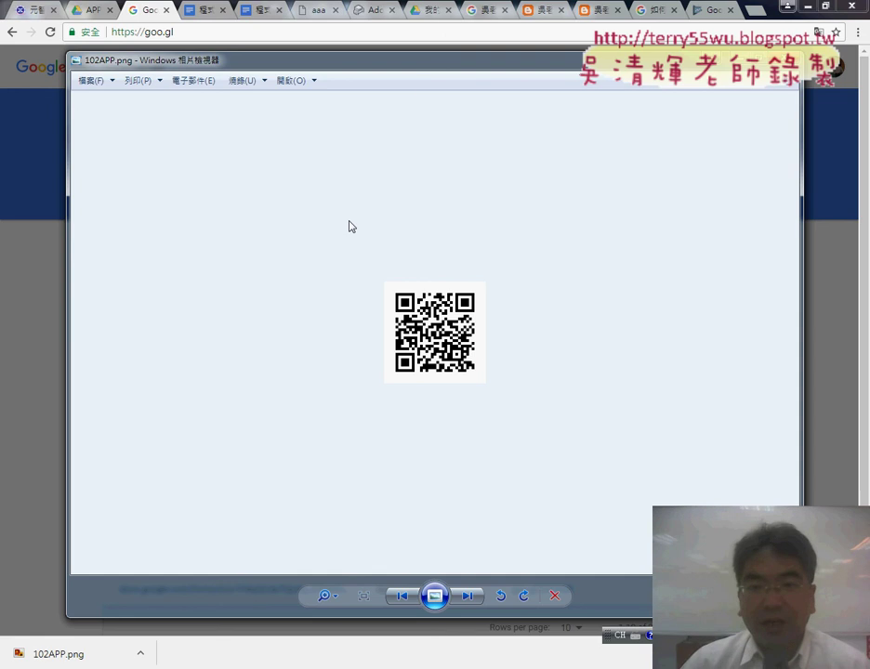
pyautogui.click(370, 11)
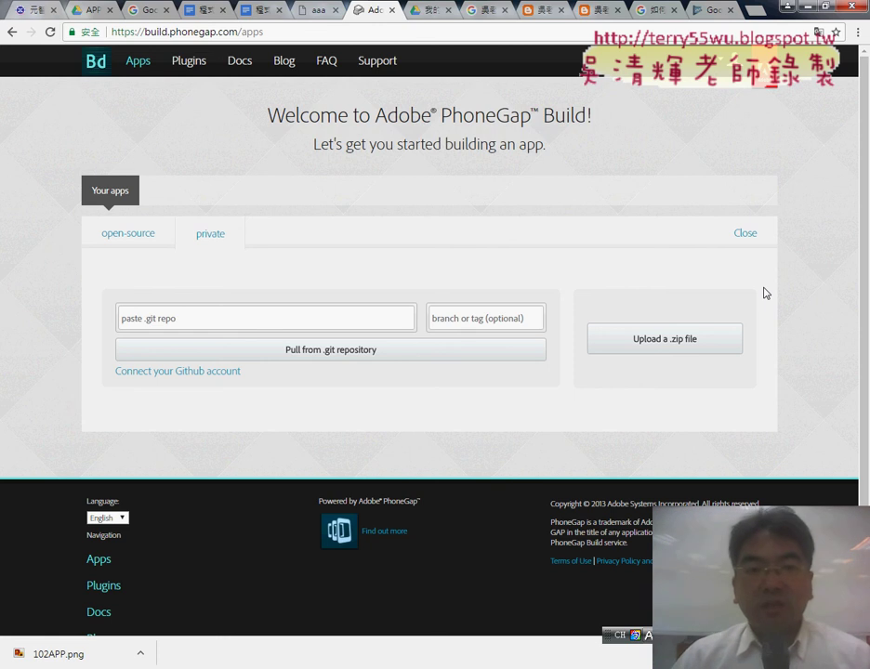
# Close the finished 102APP.apk sharing dialog in Google Drive and select 李白APP.apk.
pyautogui.click(84, 13)
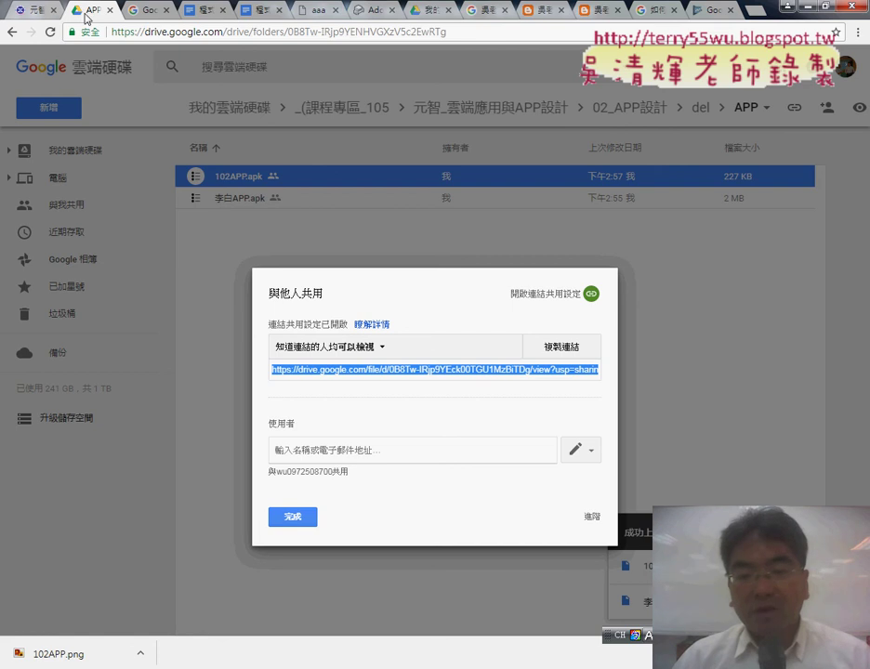
pyautogui.click(299, 523)
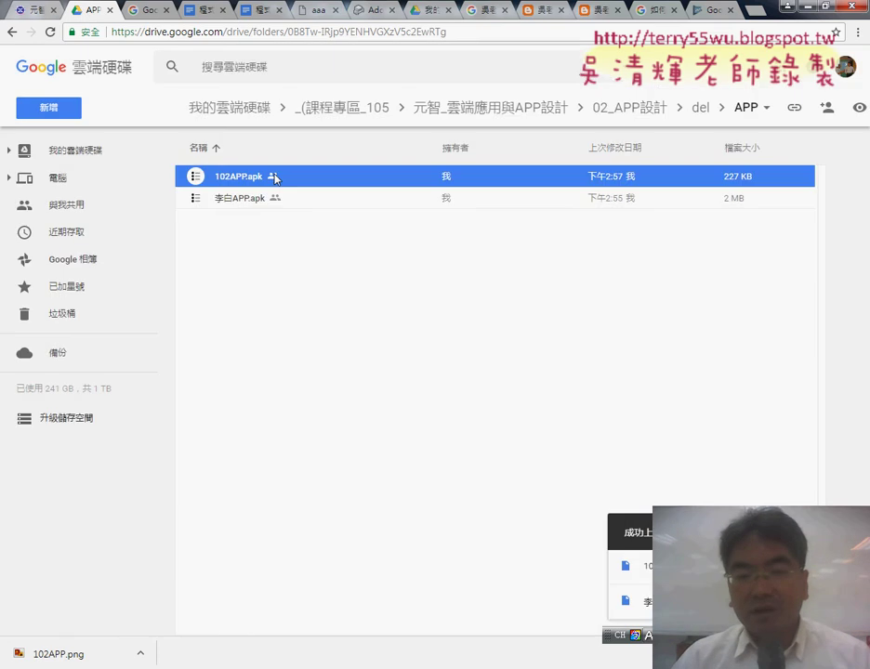
pyautogui.click(248, 206)
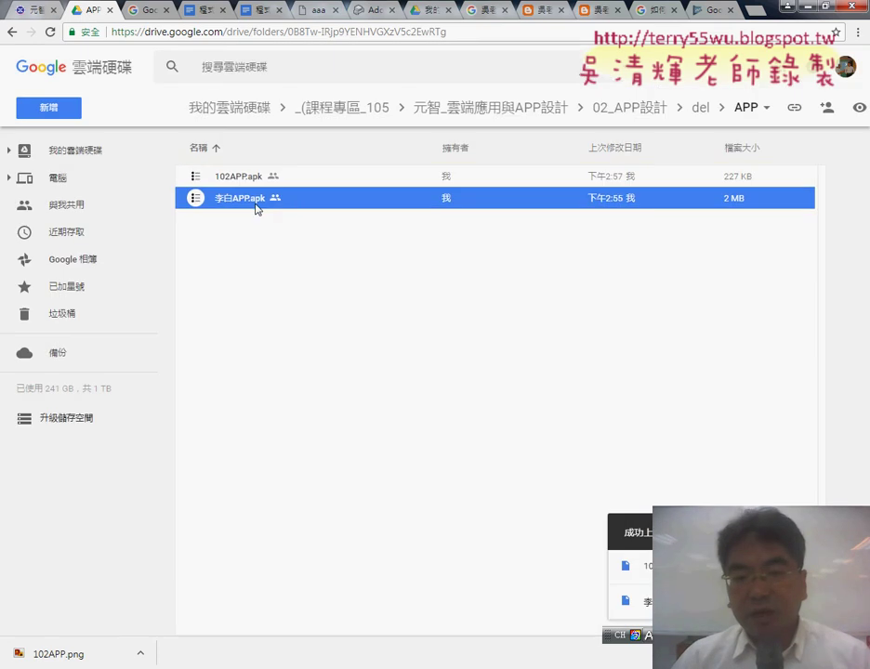
pyautogui.rightClick(258, 205)
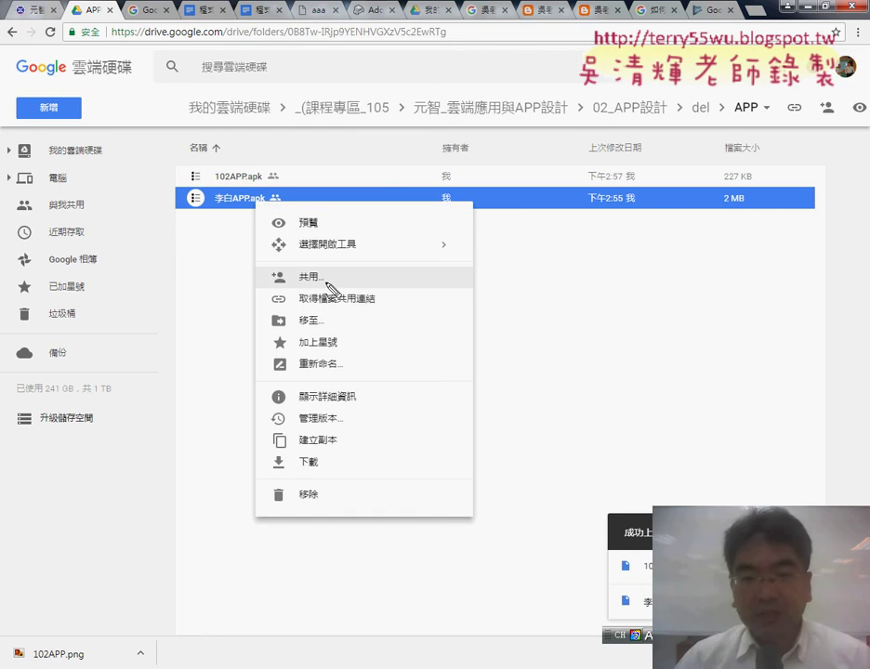
pyautogui.moveTo(344, 291); pyautogui.dragTo(291, 295)
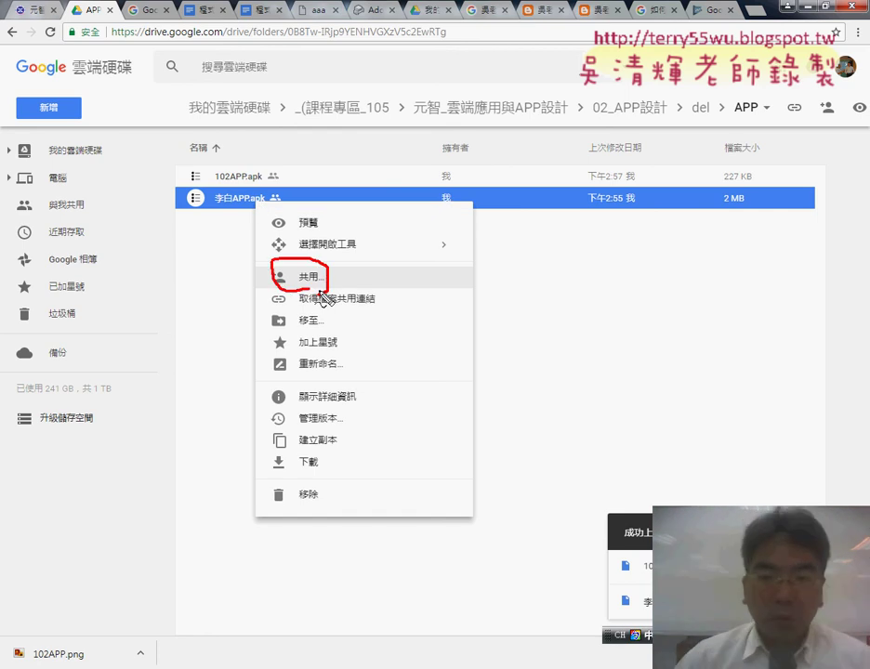
pyautogui.press('Escape')
# Turn on link sharing for 李白APP.apk so anyone with the link can view it.
pyautogui.rightClick(425, 198)
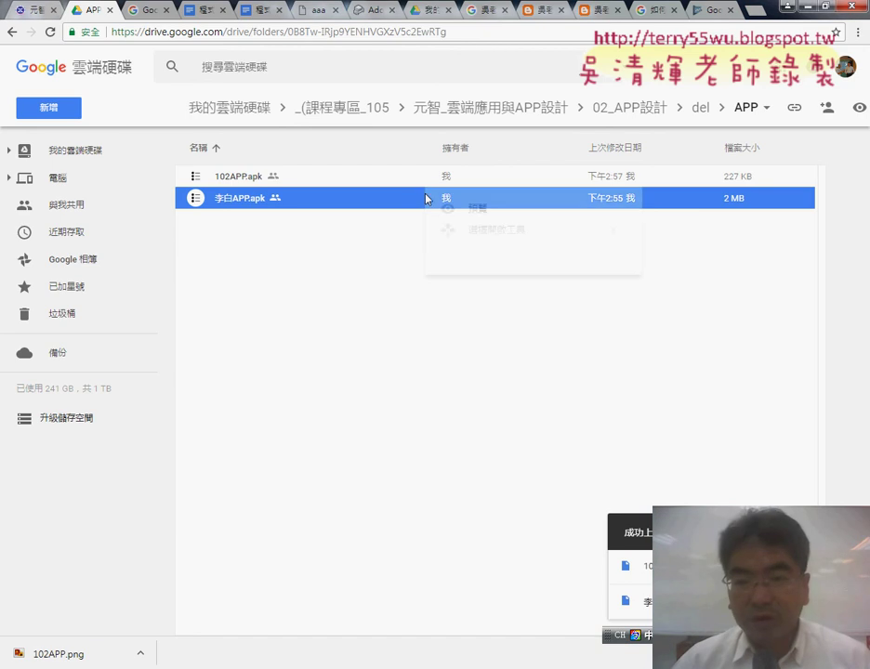
pyautogui.click(474, 272)
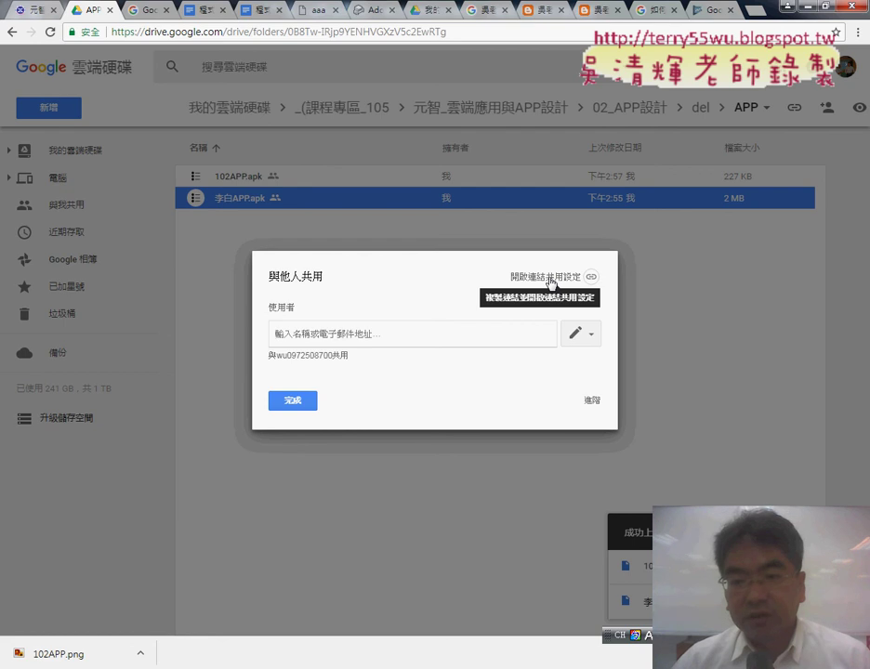
pyautogui.click(551, 282)
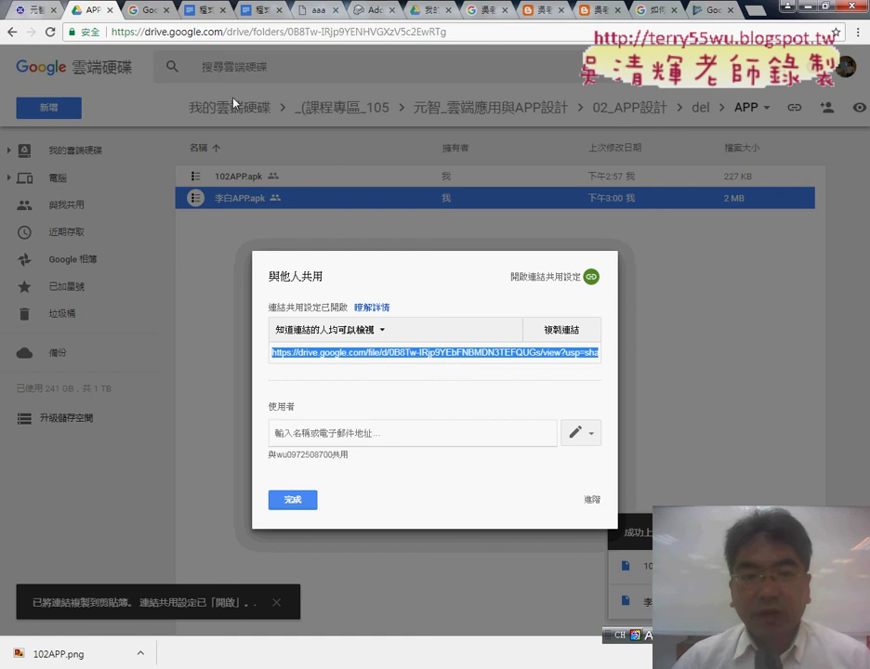
pyautogui.click(147, 10)
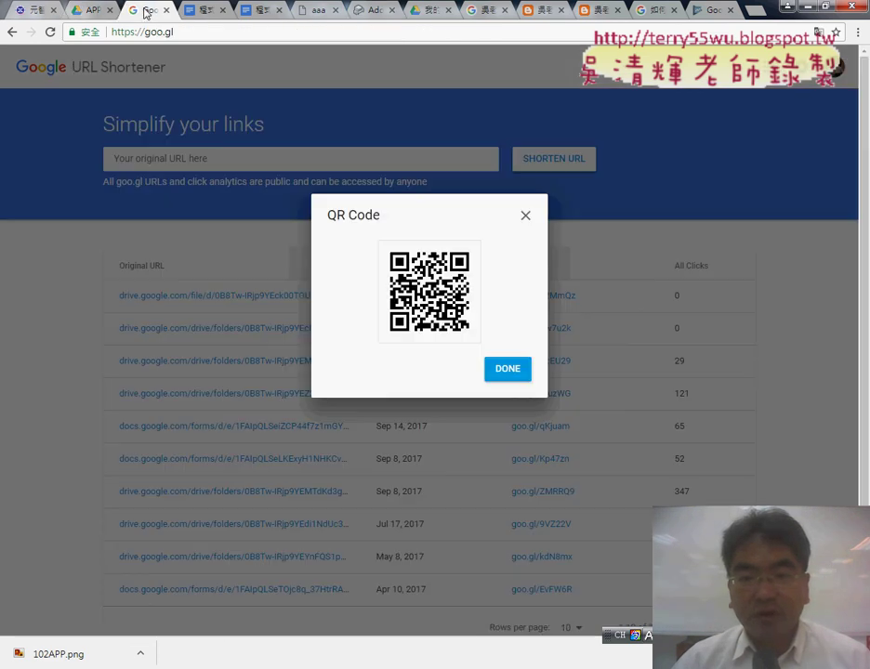
# Close the old QR preview and display the QR code for goo.gl/32MmQz.
pyautogui.click(524, 216)
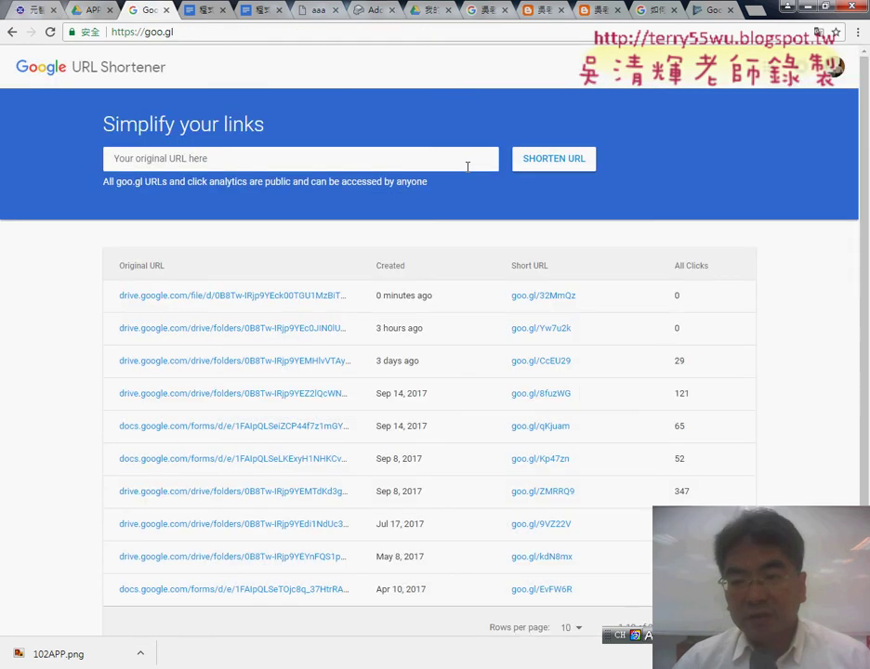
pyautogui.click(741, 296)
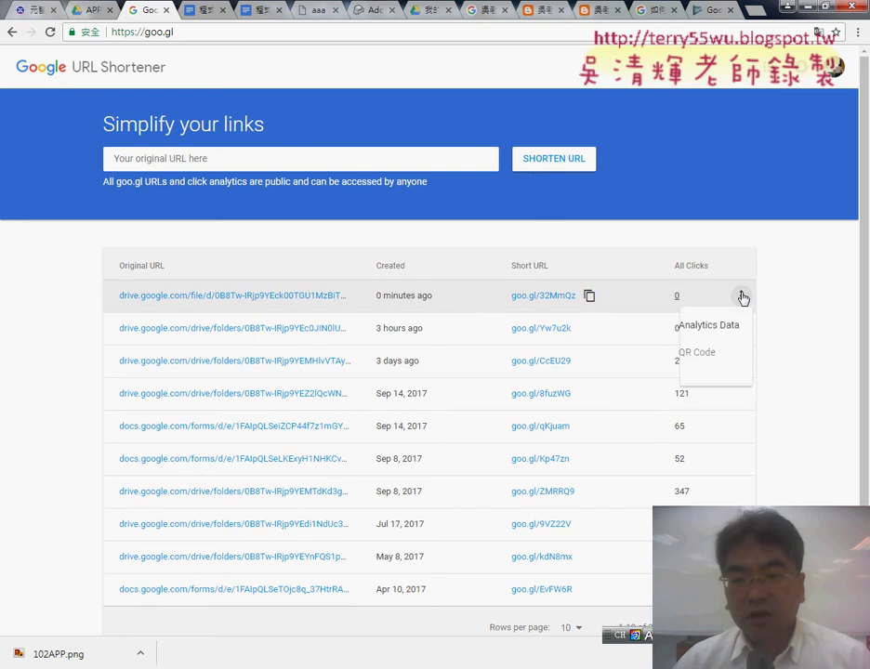
pyautogui.click(723, 353)
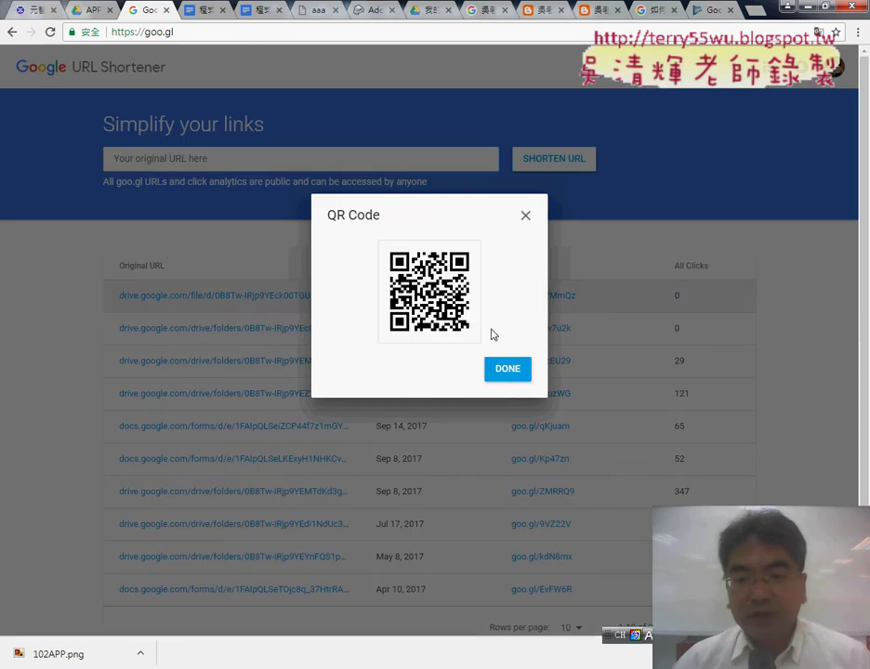
pyautogui.rightClick(423, 279)
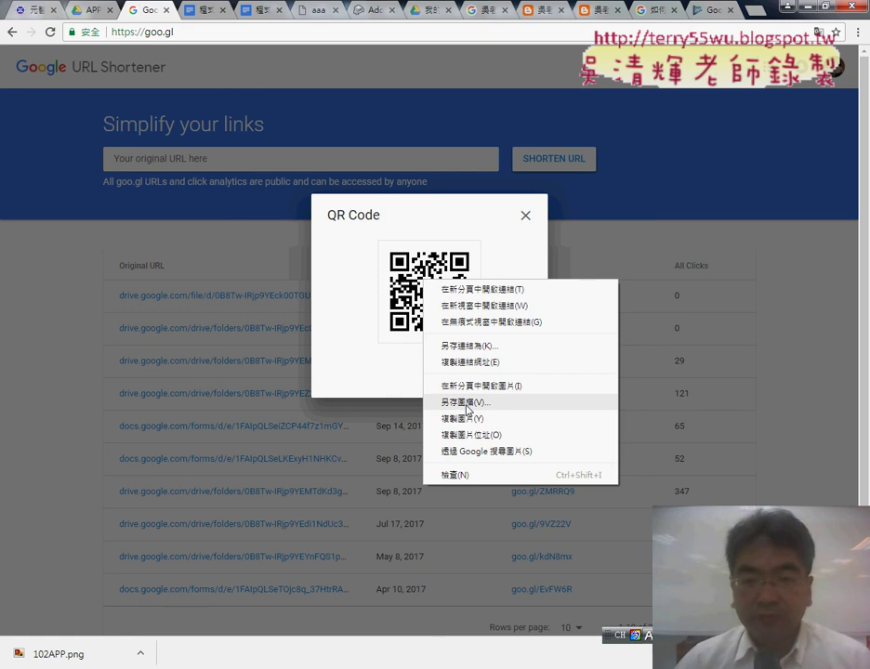
pyautogui.click(467, 407)
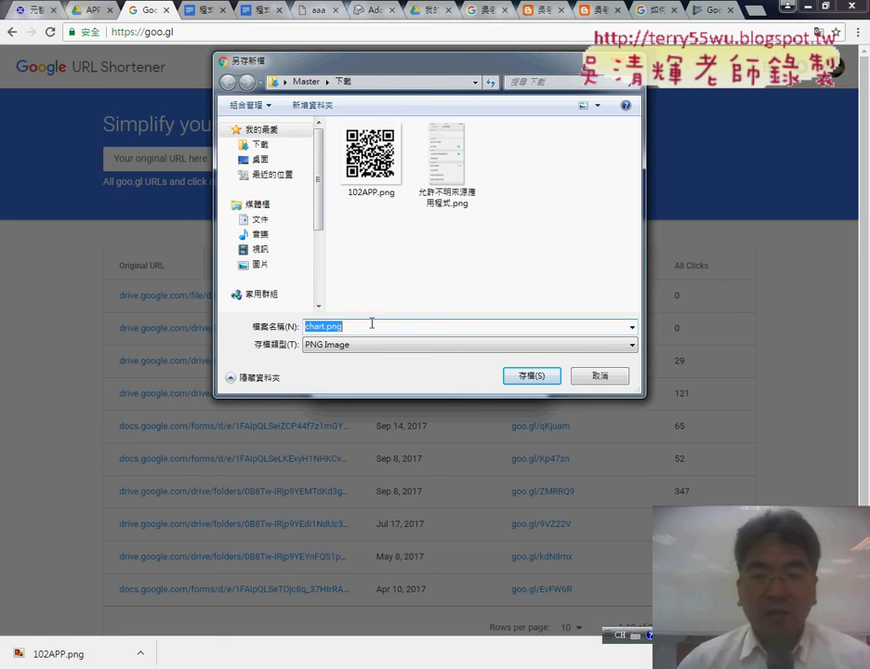
pyautogui.click(601, 376)
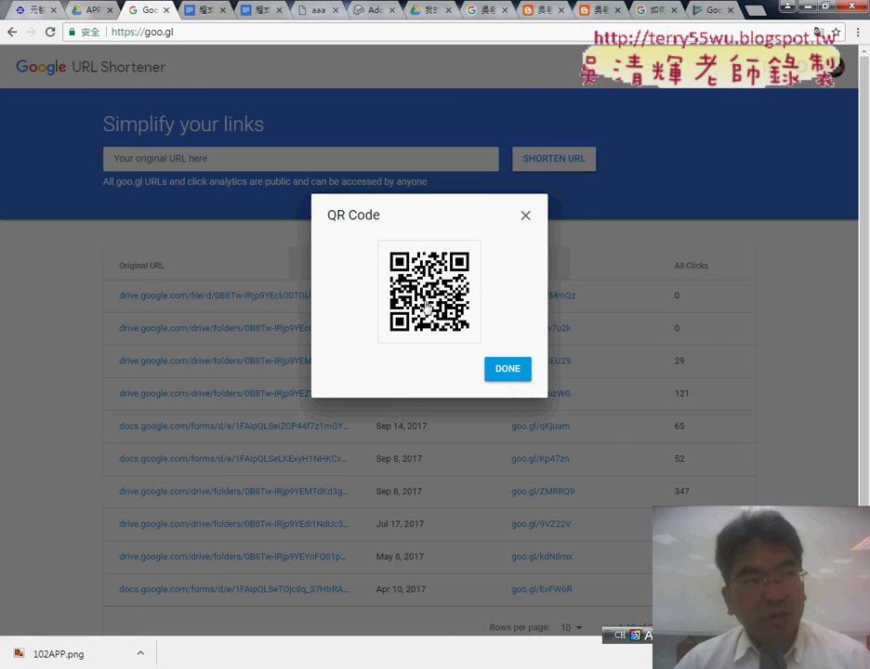
# Save the QR code image to Downloads as 李白APP.png using the All files type.
pyautogui.rightClick(424, 301)
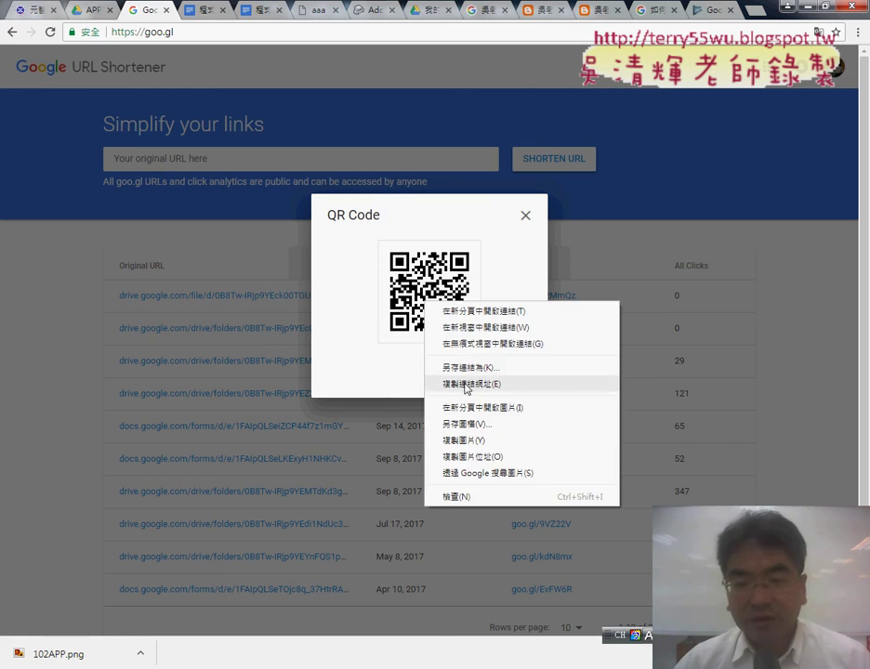
pyautogui.click(473, 425)
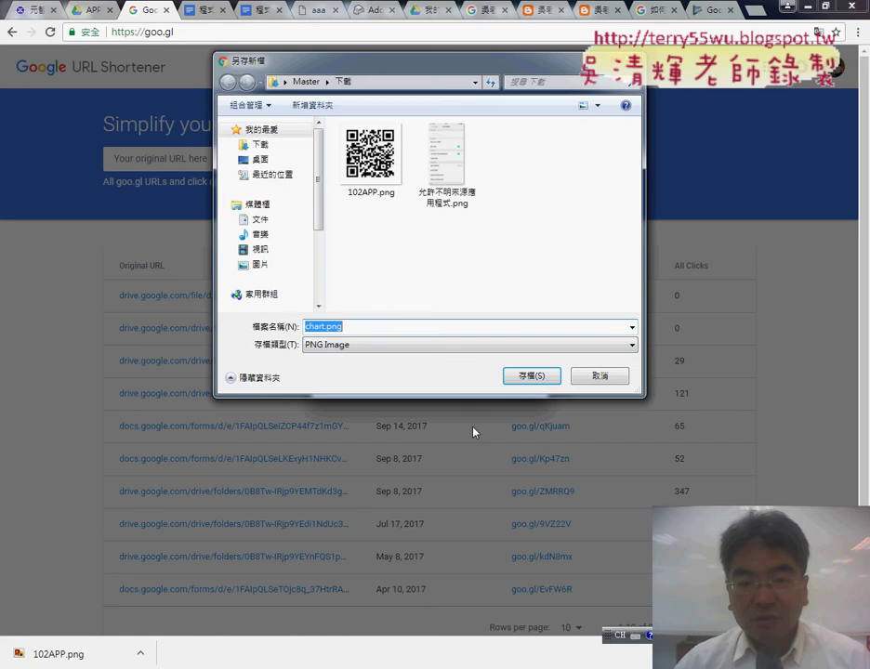
pyautogui.click(434, 345)
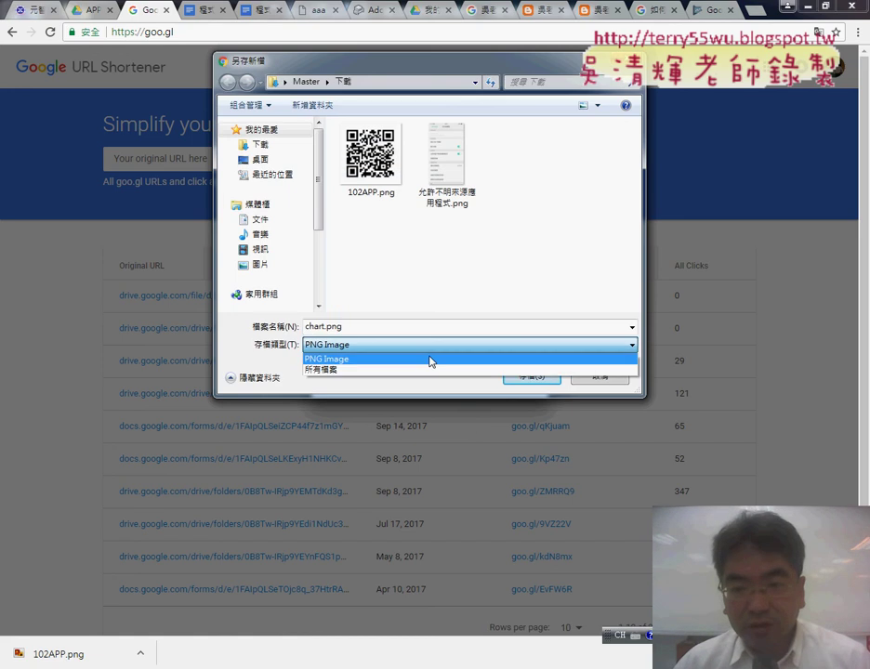
pyautogui.click(429, 370)
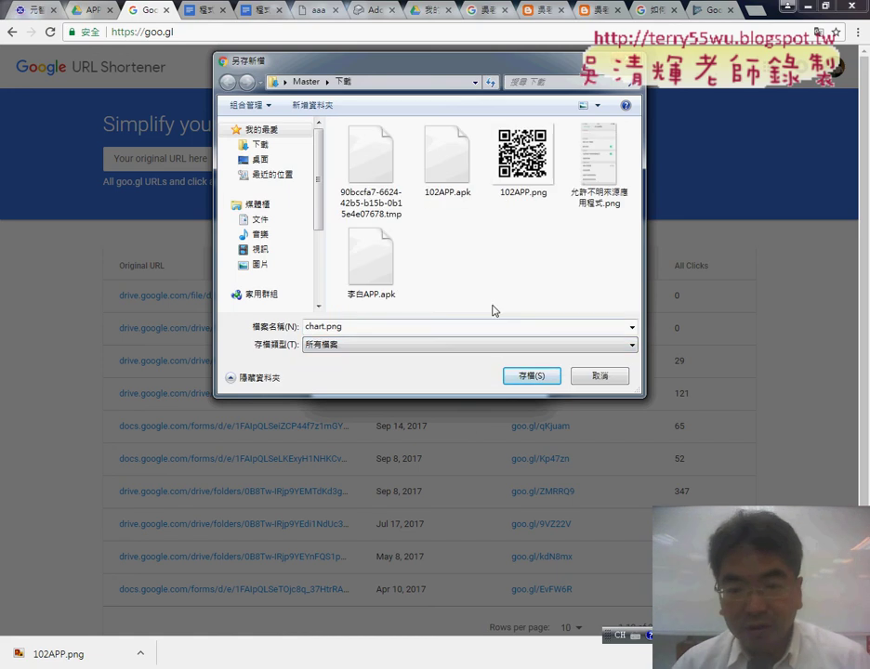
pyautogui.click(369, 269)
pyautogui.moveTo(340, 327); pyautogui.dragTo(379, 326)
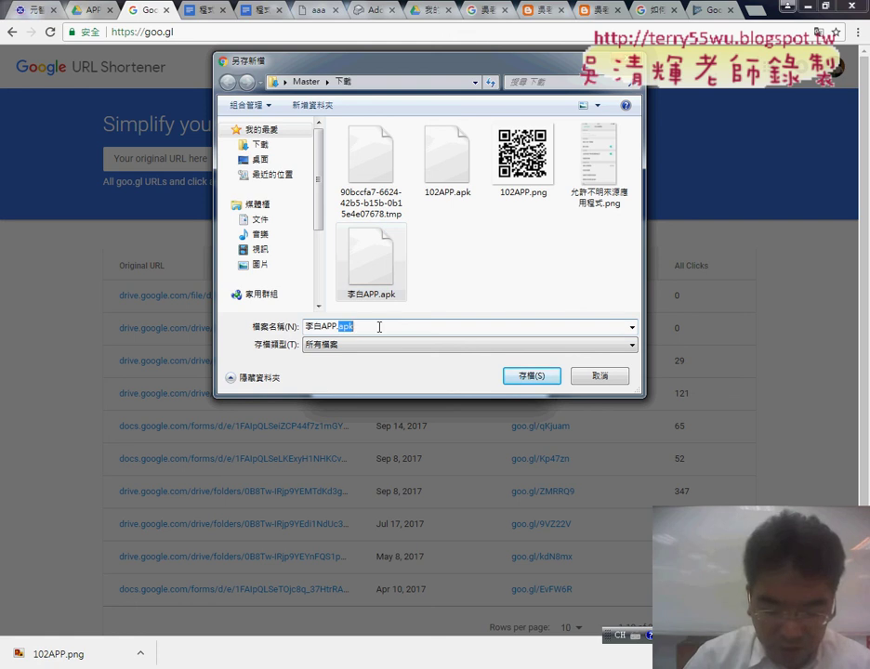
pyautogui.write('png')
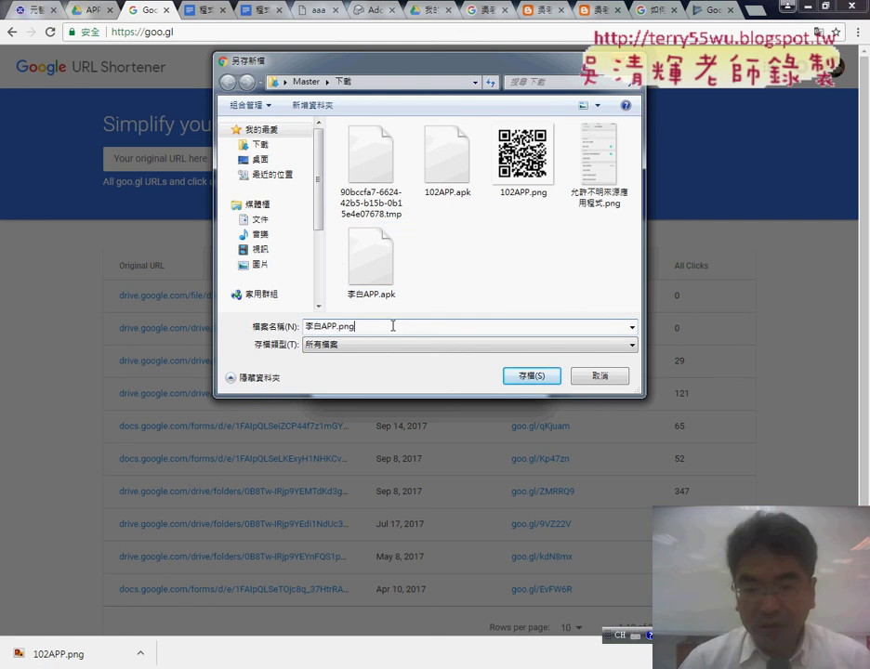
pyautogui.press('Return')
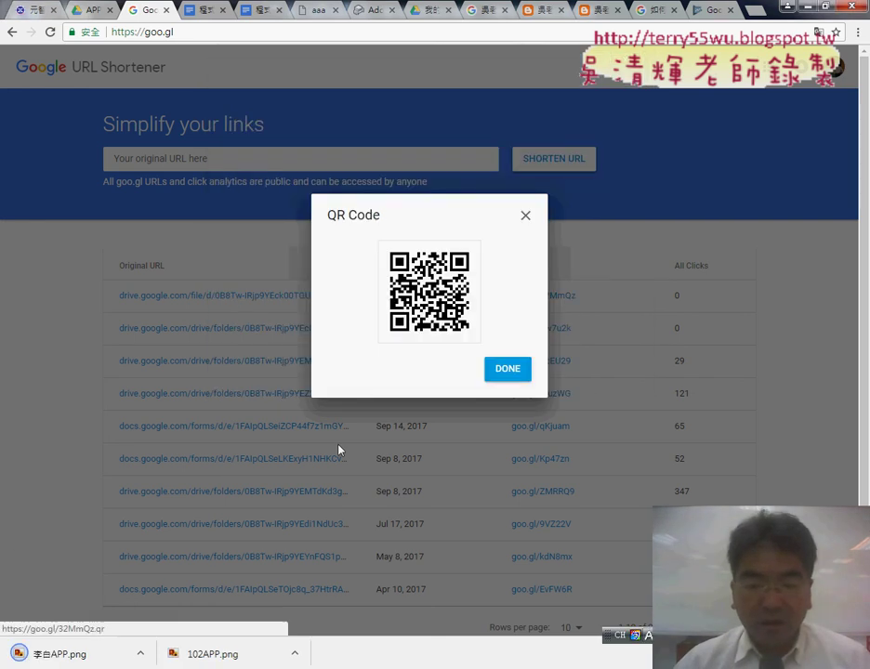
# Delete 允許不明來源應用程式.png from Downloads and select the four remaining APK and PNG files.
pyautogui.click(297, 653)
pyautogui.click(341, 607)
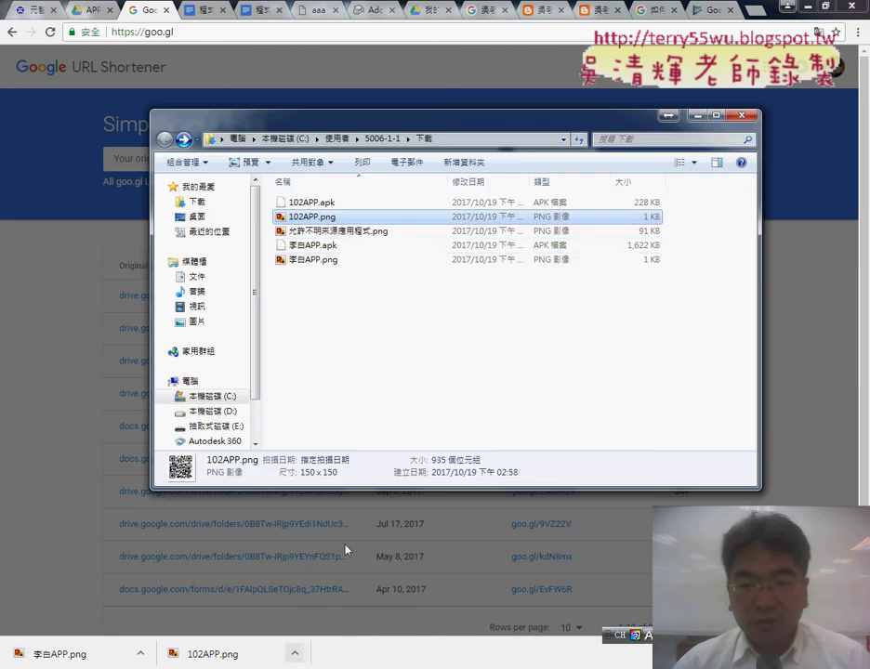
pyautogui.click(362, 237)
pyautogui.rightClick(363, 239)
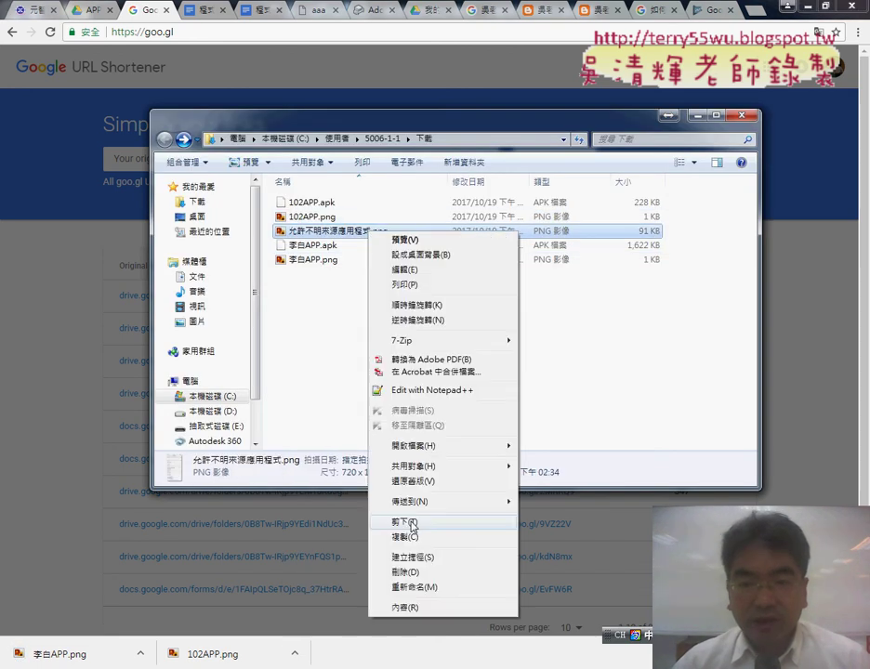
pyautogui.click(409, 574)
pyautogui.click(483, 397)
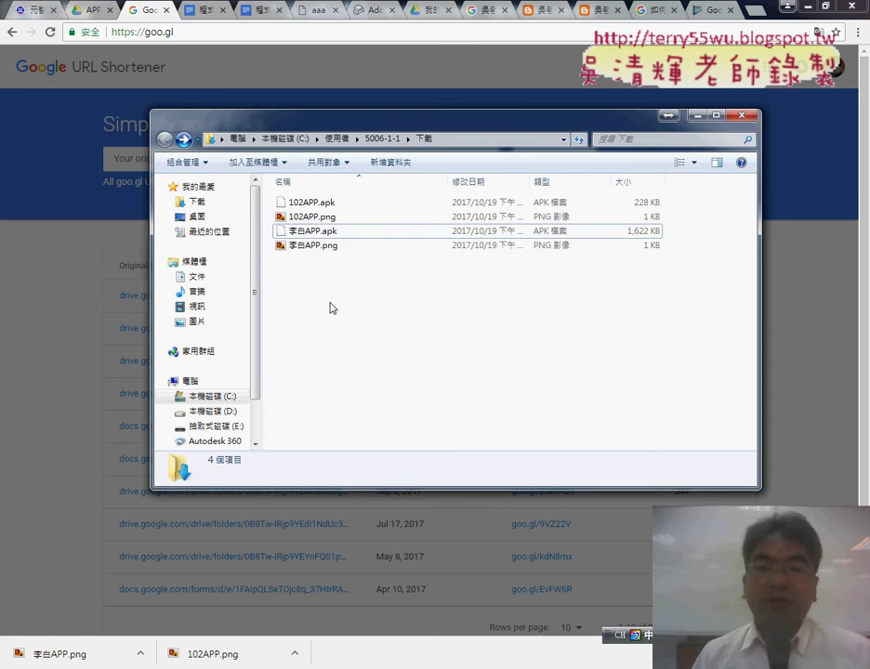
pyautogui.moveTo(332, 307); pyautogui.dragTo(348, 195)
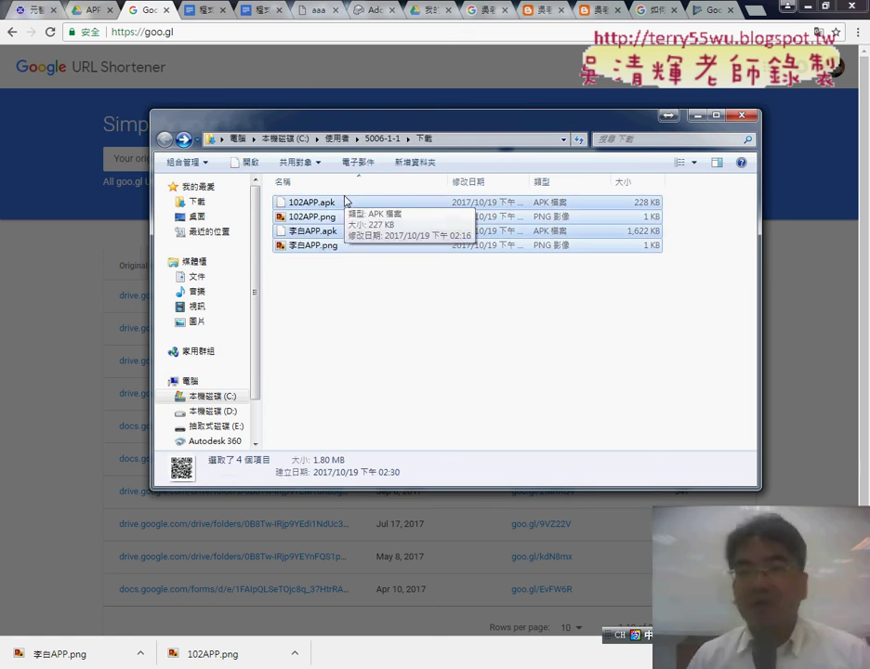